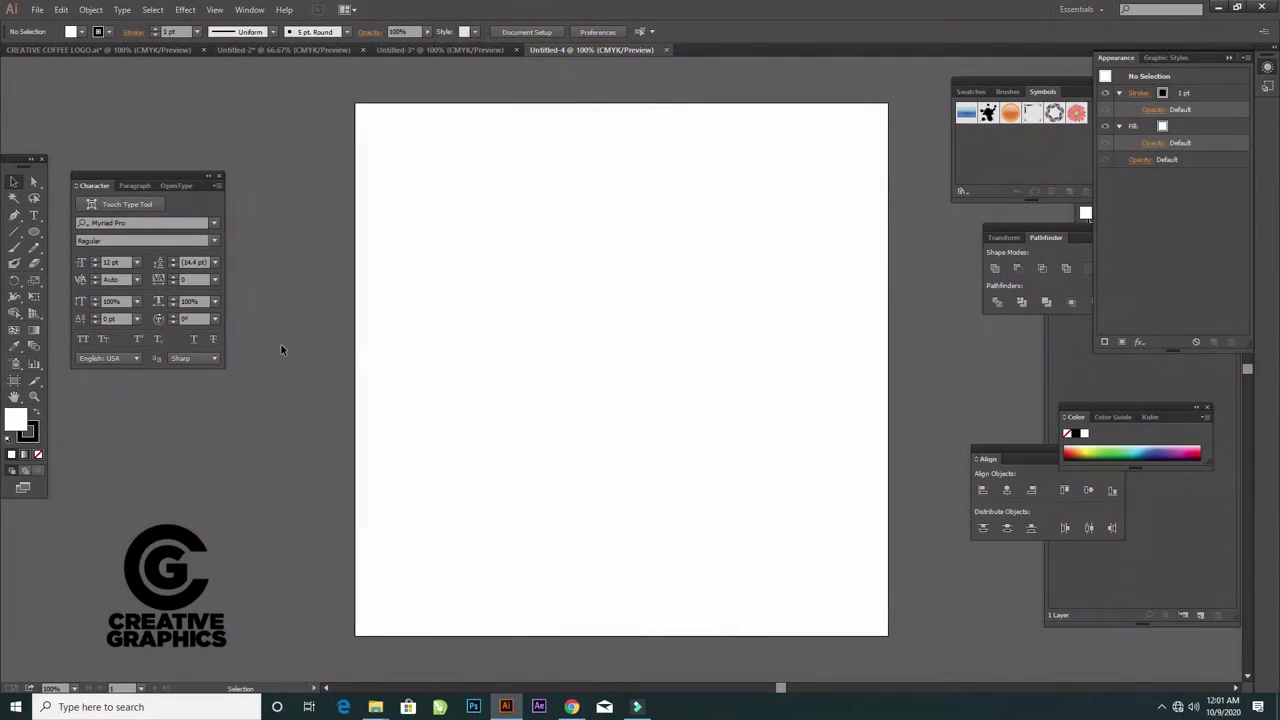
Show the rulers and place a vertical guide down the centre of the artboard
key("ctrl+r")
mouse_move(8, 527)
left_mouse_down()
mouse_move(640, 433)
mouse_move(626, 430)
left_mouse_up()
key("Delete")
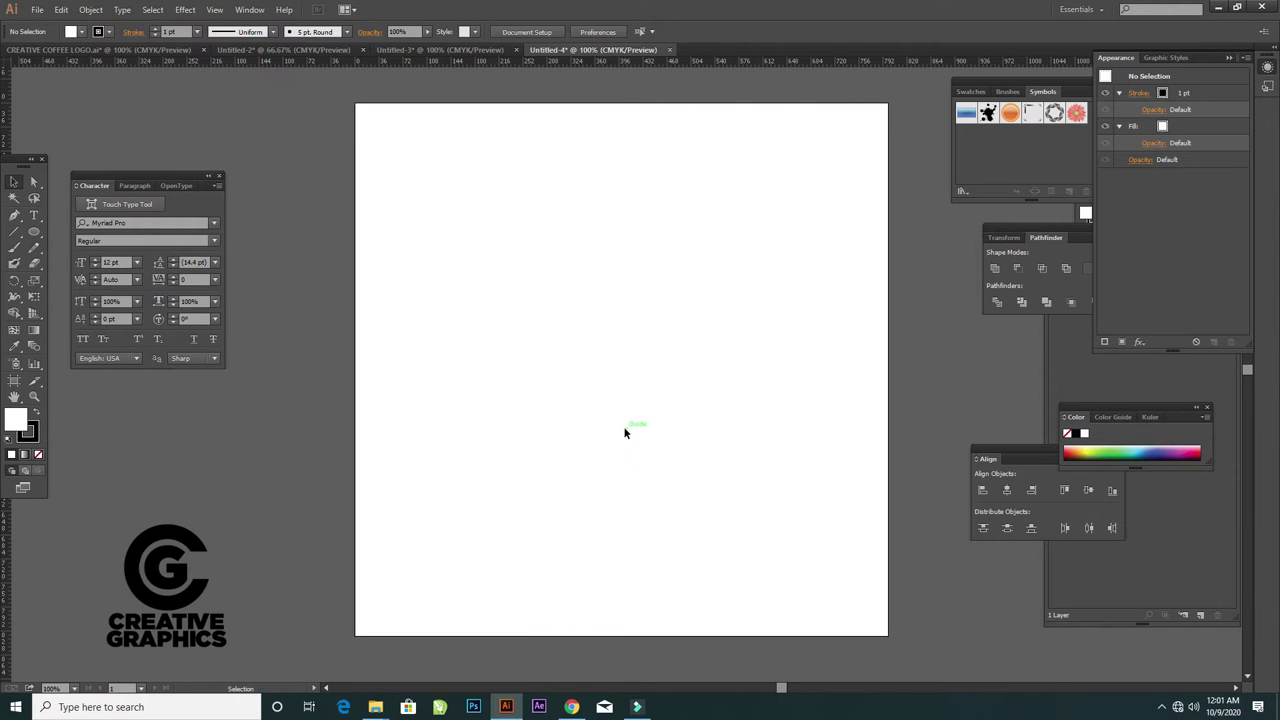
key("ctrl+z")
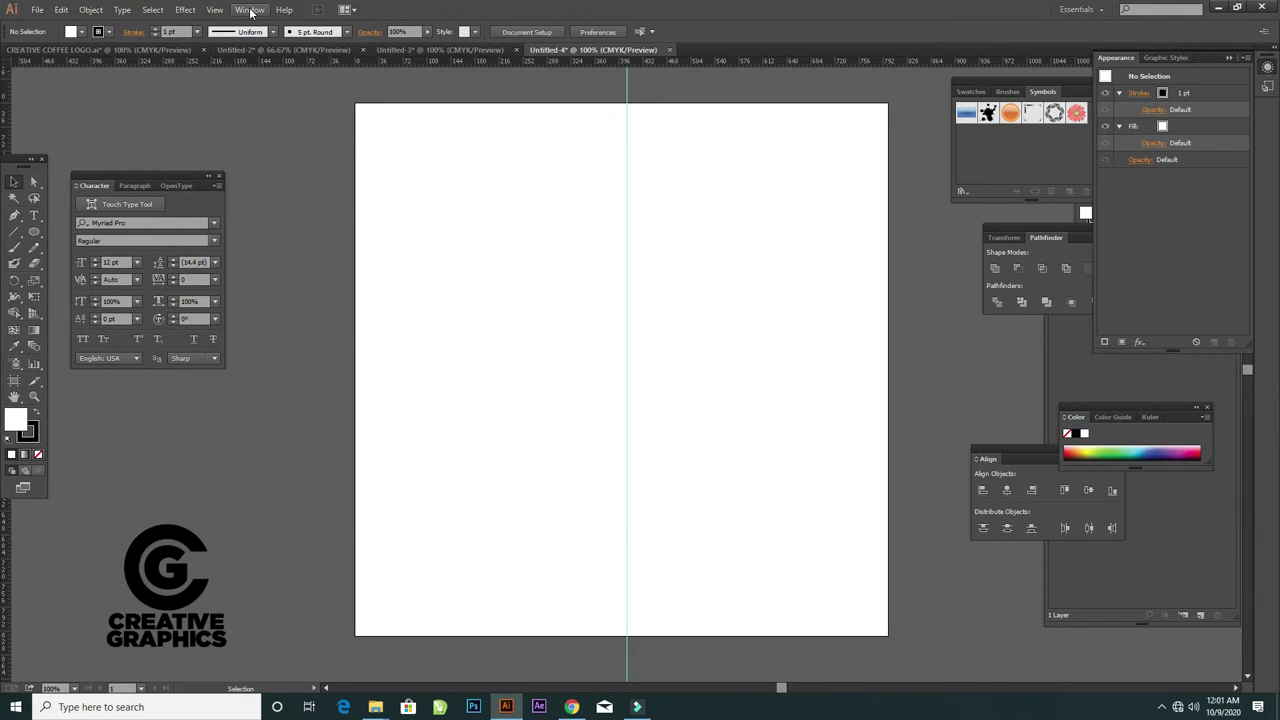
left_click(214, 10)
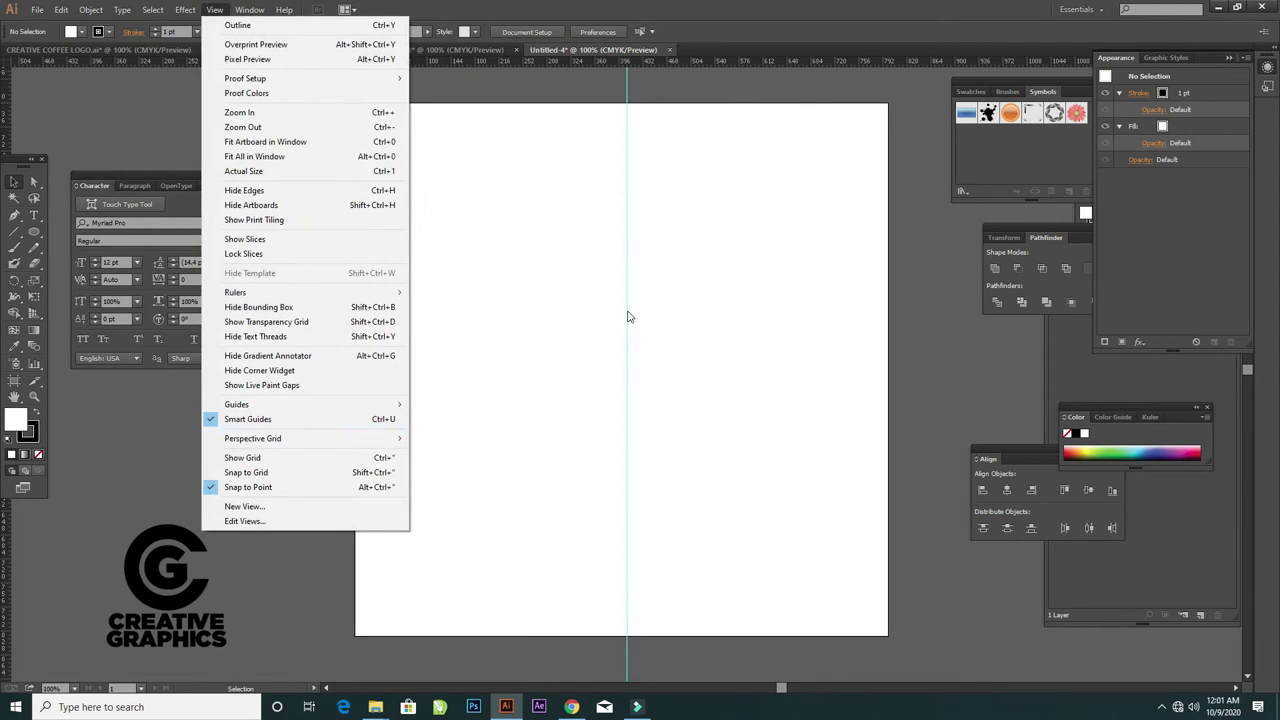
left_click(625, 313)
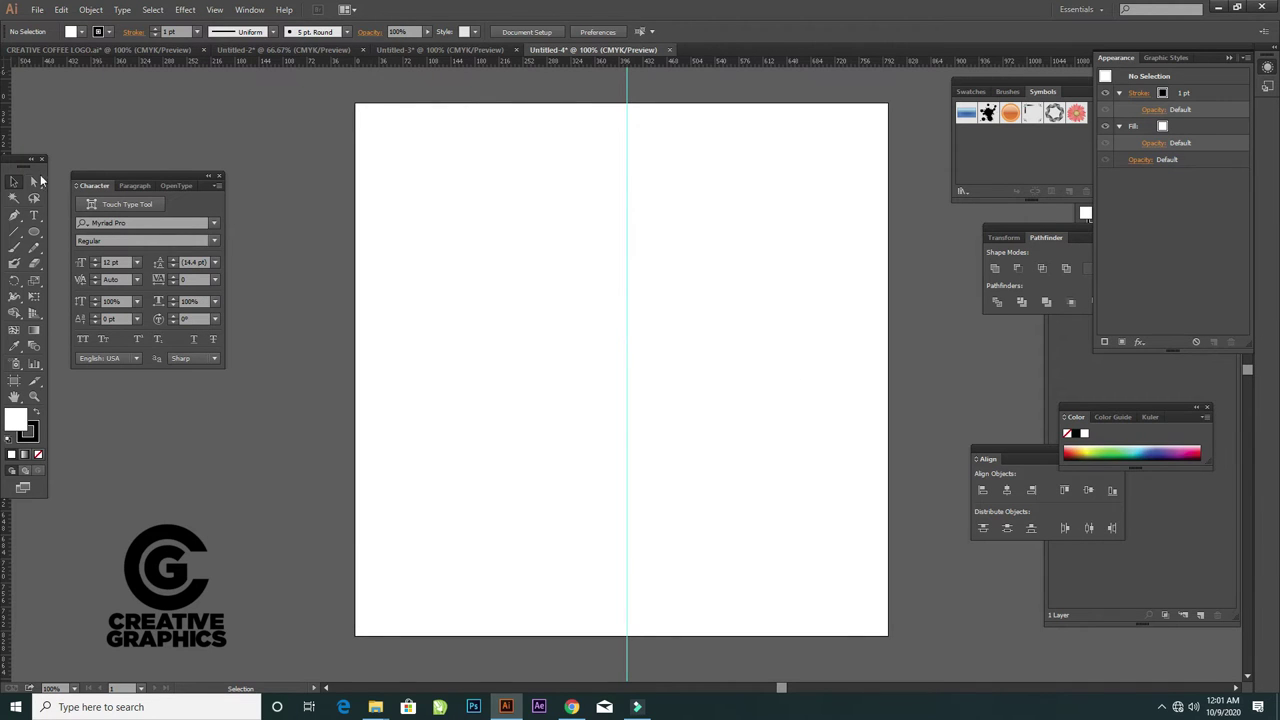
Draw the half-cup profile with the Pen tool: flat top, lid-rim step, tapering side, flat bottom
left_click(14, 215)
left_click(627, 220)
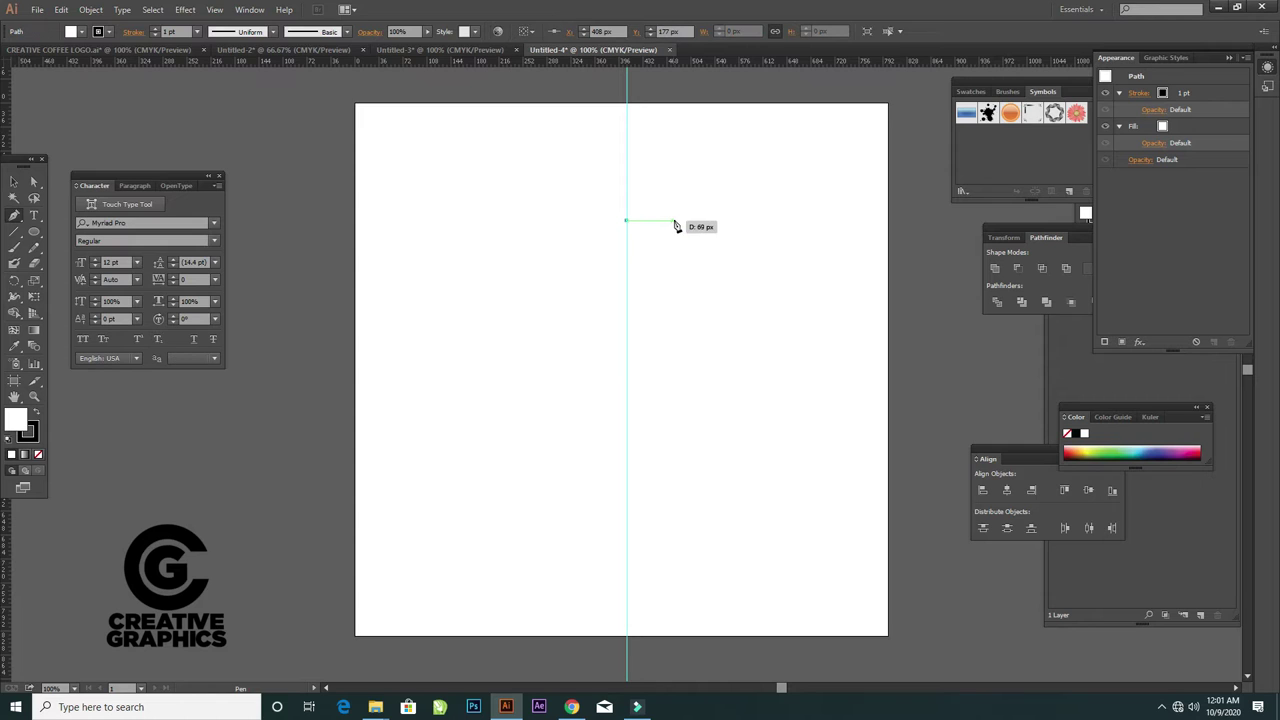
left_click(689, 219)
left_click(689, 236)
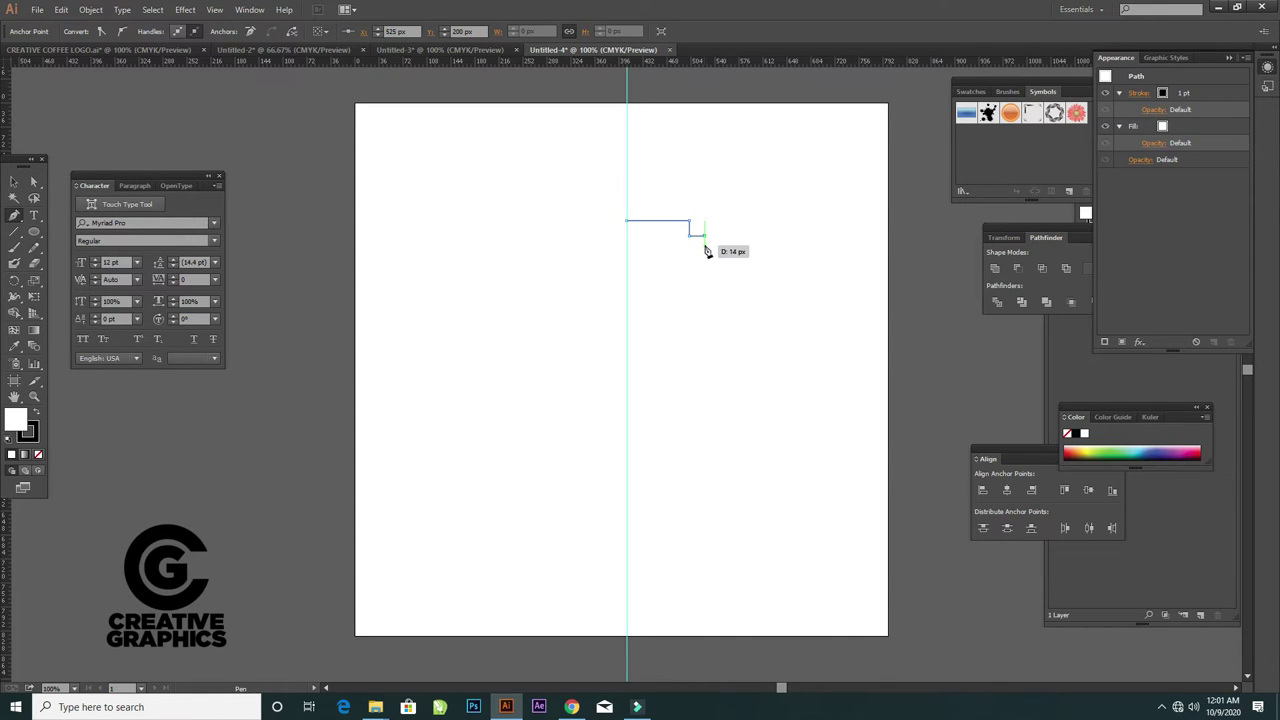
left_click(704, 248)
left_click(688, 252, "ctrl")
left_click(688, 249)
left_click(661, 462)
left_click(627, 460)
Push the lid-rim anchors right and move the bottom corner outward to widen the base
left_click(31, 184)
left_click(660, 295)
mouse_move(746, 217)
left_mouse_down()
mouse_move(686, 262)
mouse_move(727, 250)
left_mouse_up()
left_click(661, 461)
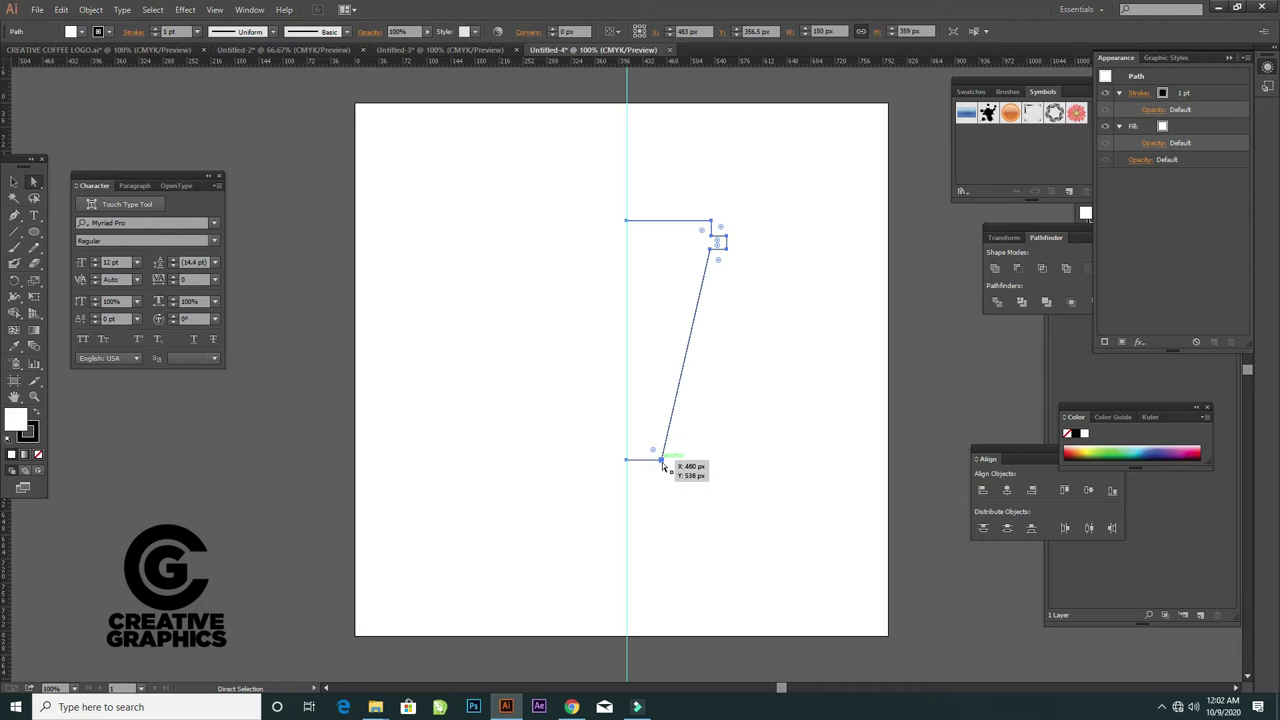
left_click(676, 471)
left_click_drag(661, 461, 686, 461)
left_click_drag(792, 180, 652, 512)
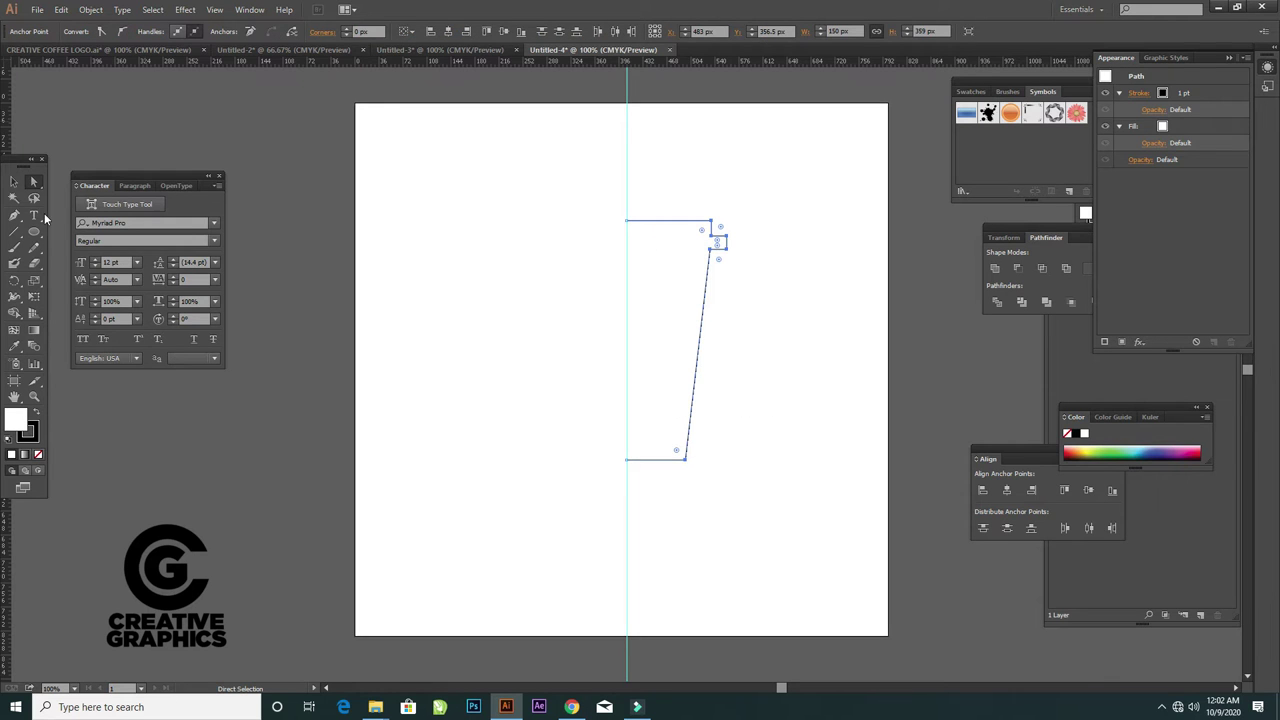
Stretch the cup profile taller and widen it to 168 px
left_click(14, 181)
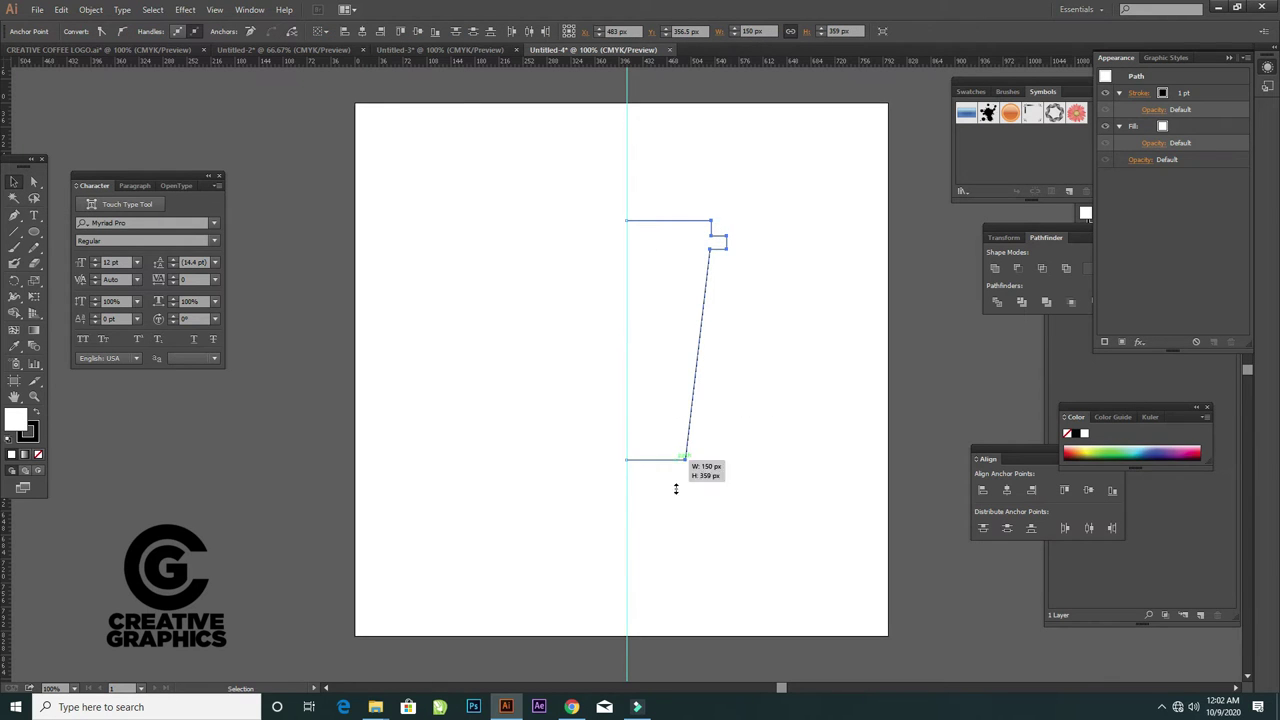
left_click_drag(676, 489, 676, 503)
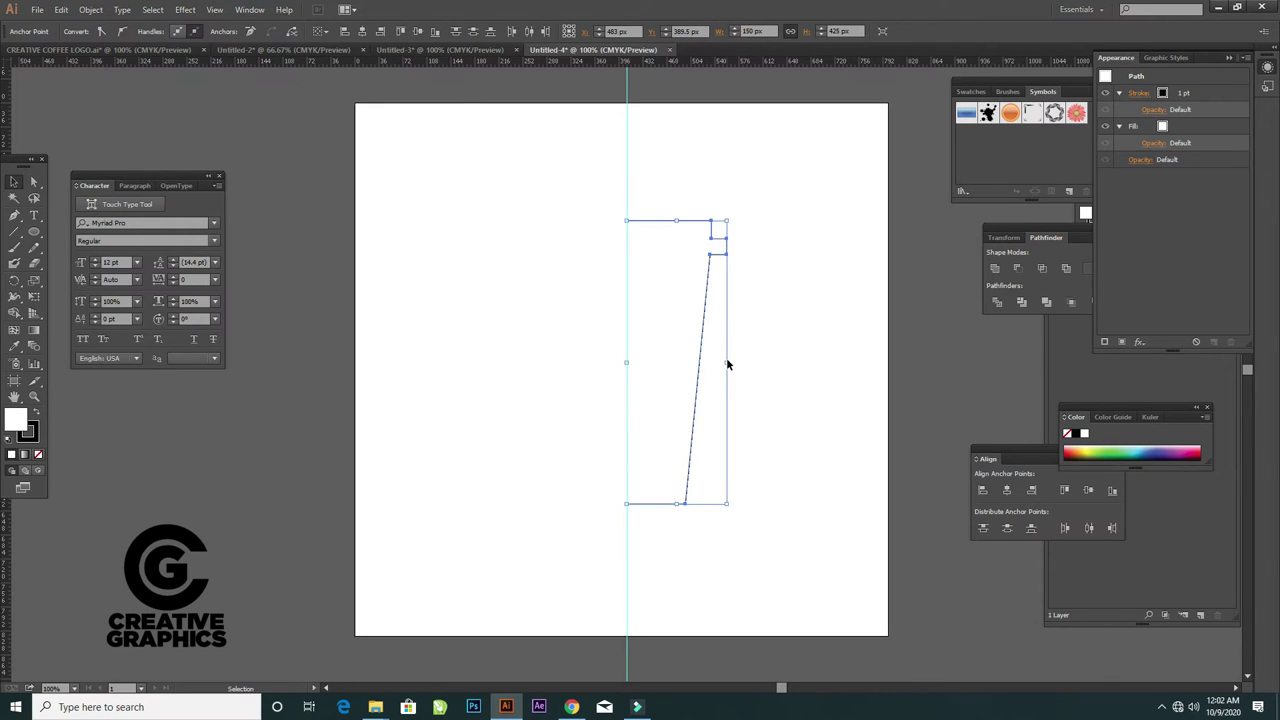
left_click(733, 366)
left_click(683, 342)
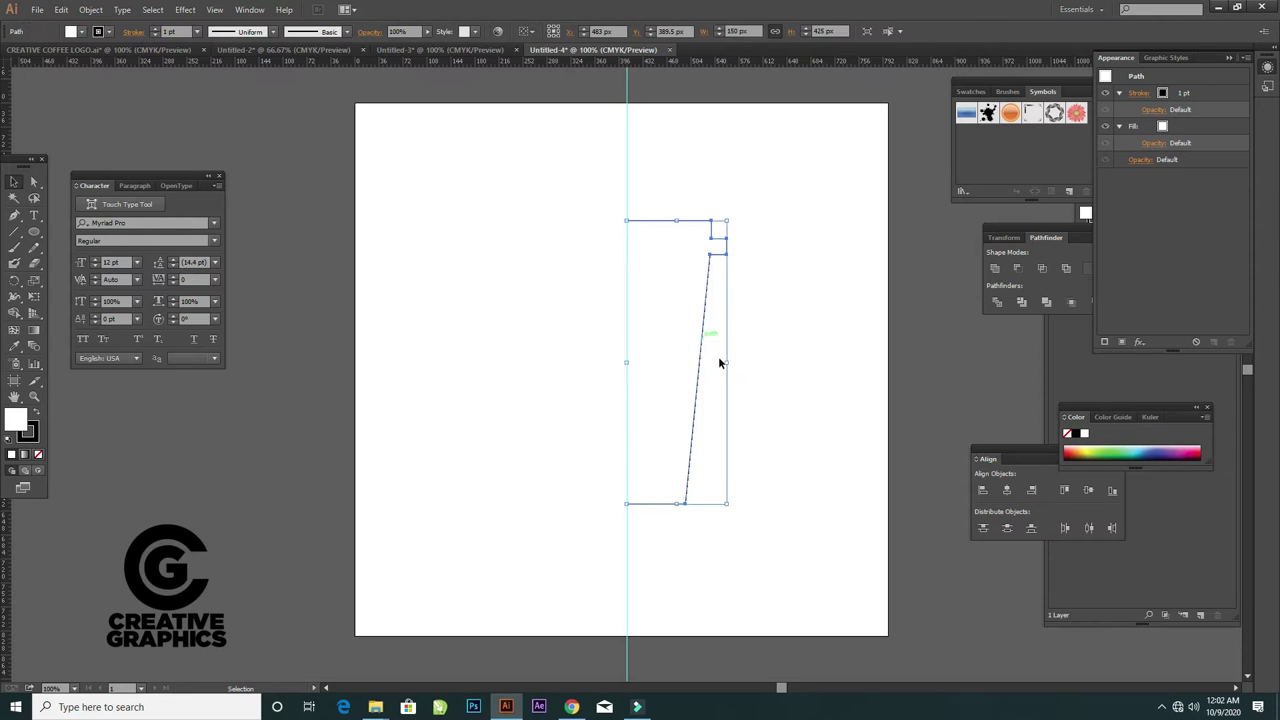
left_click_drag(727, 362, 740, 369)
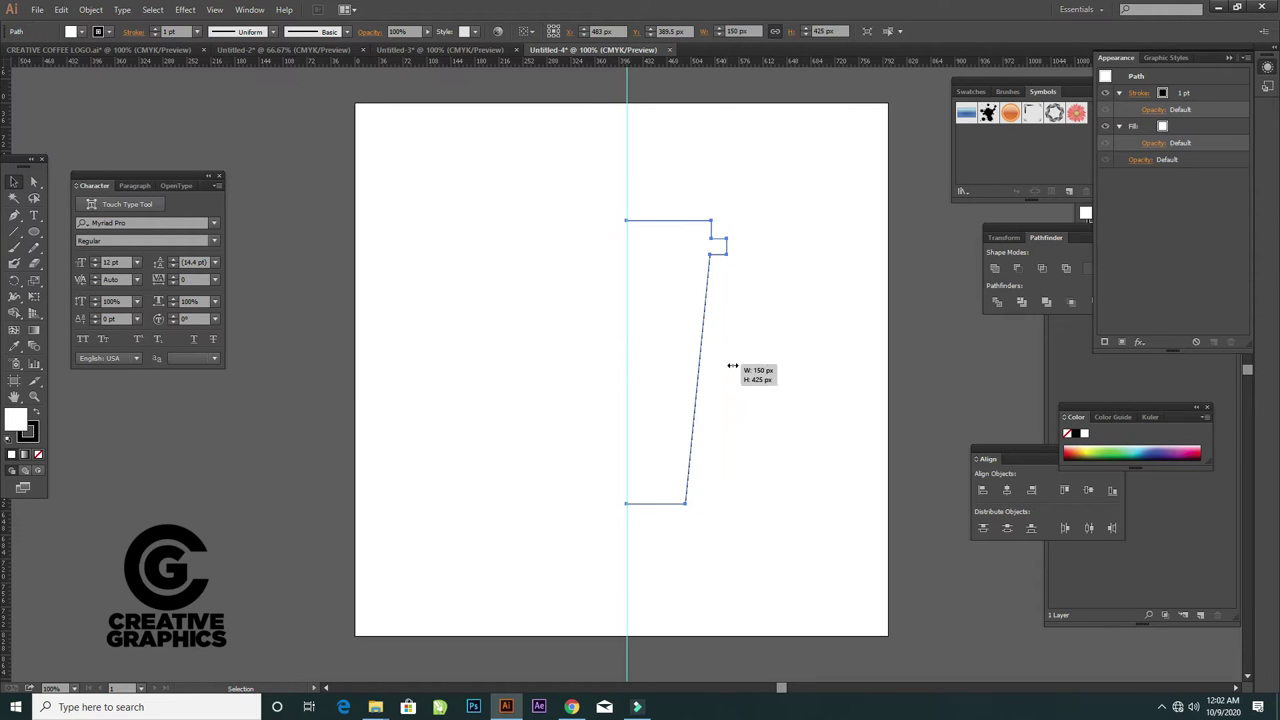
left_click(778, 312)
left_click(718, 287)
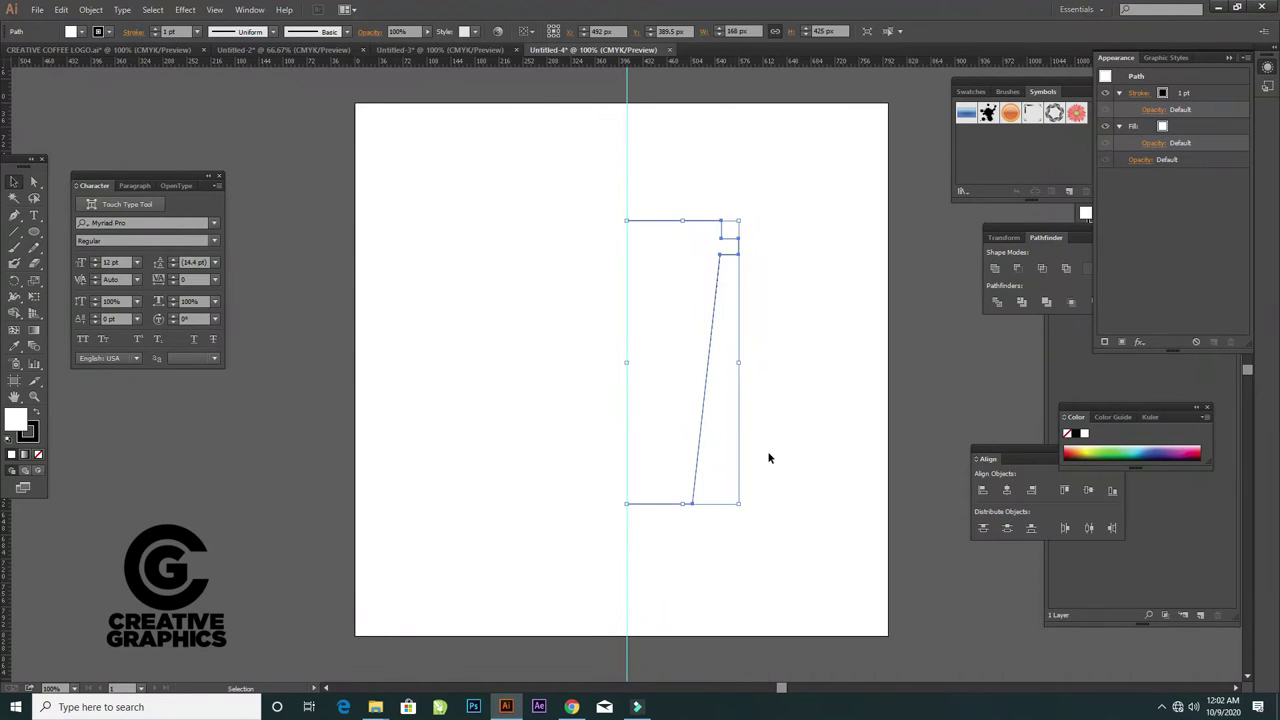
Nudge the profile's bottom-right anchor slightly outward
left_click(33, 182)
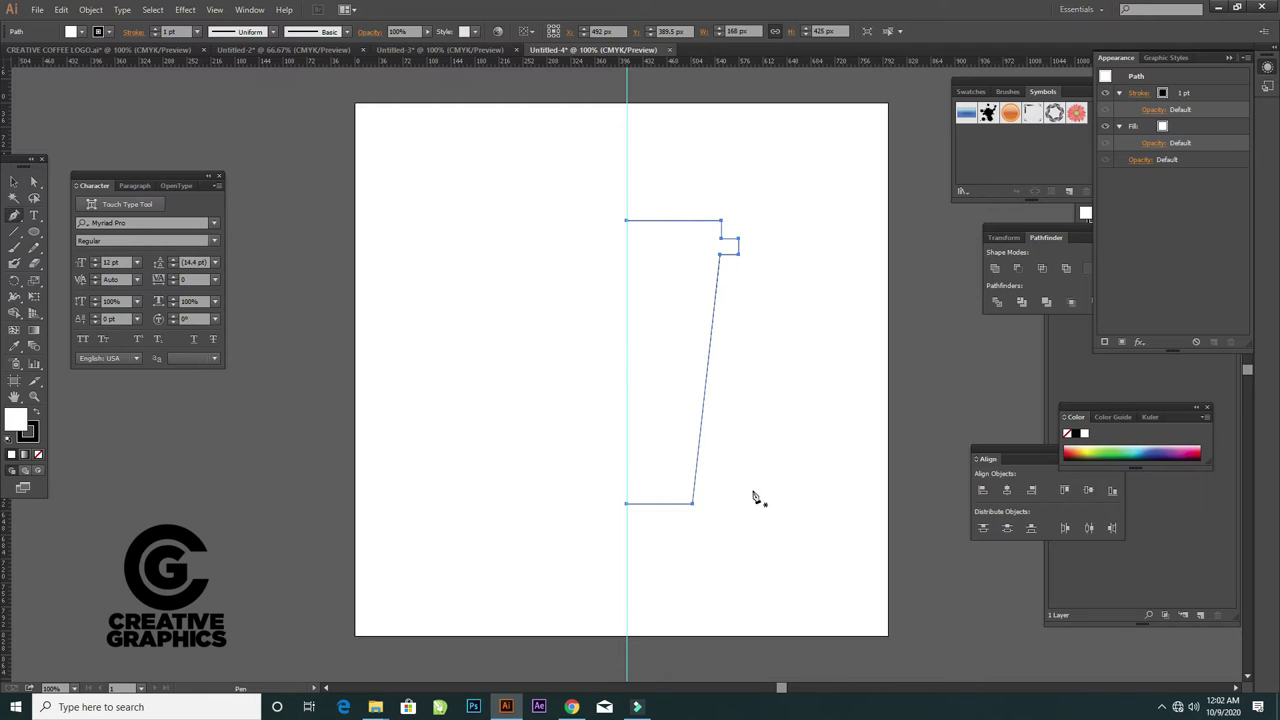
left_click(463, 359)
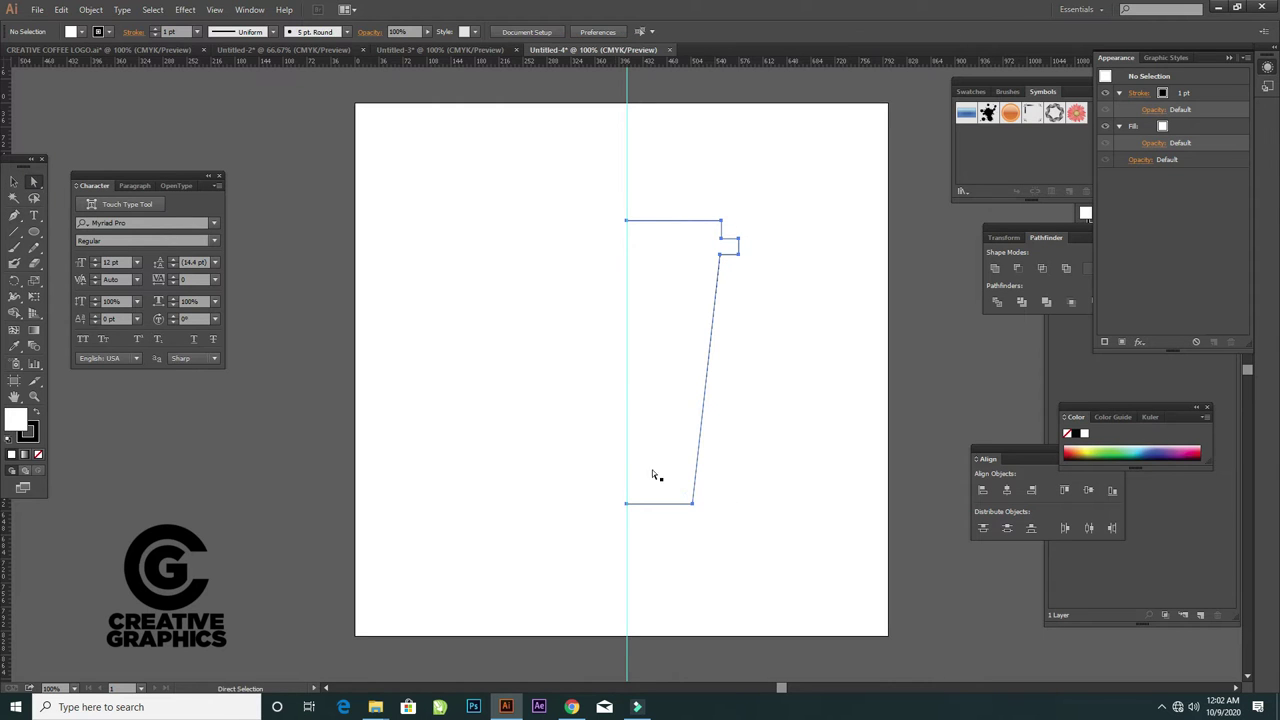
left_click(694, 503)
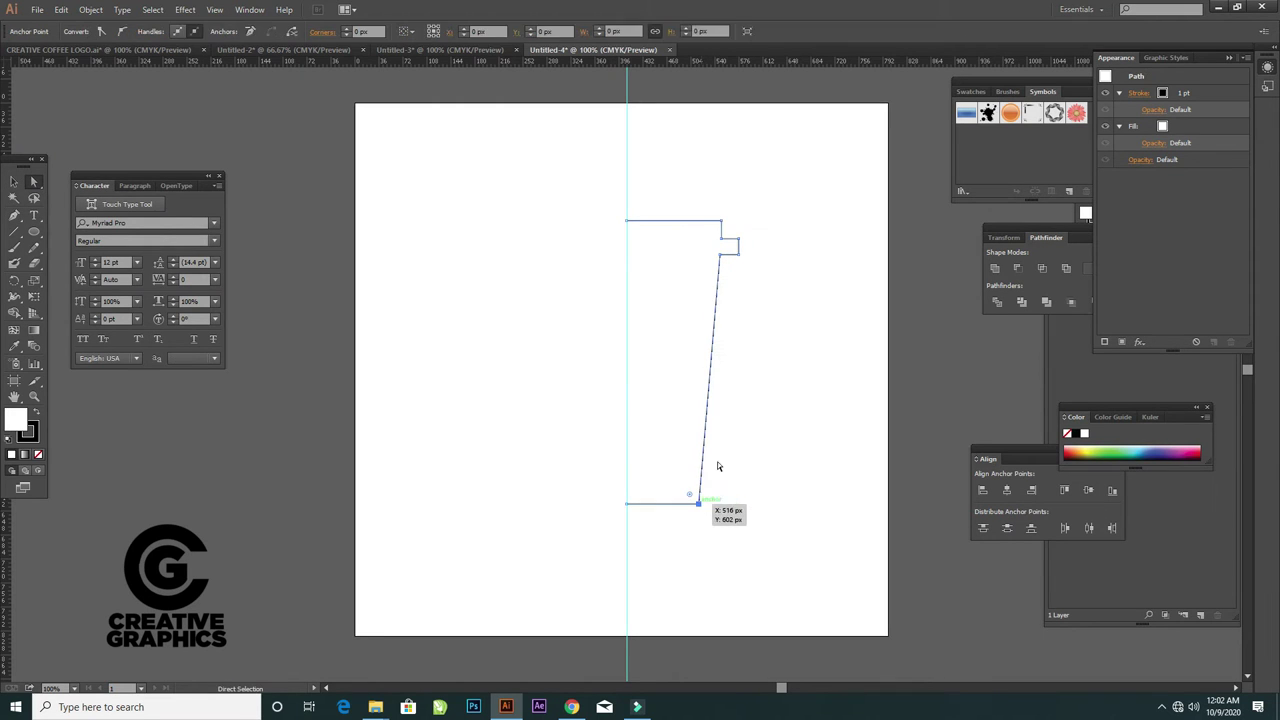
left_click(152, 10)
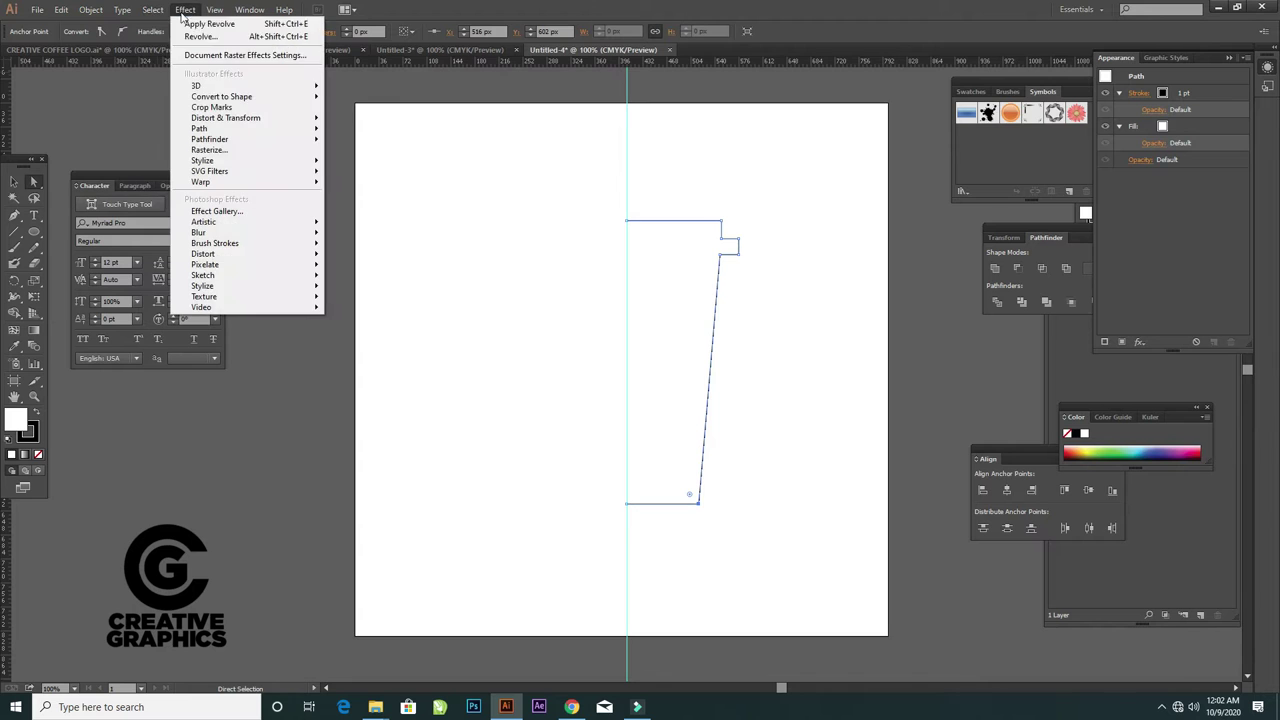
mouse_move(196, 86)
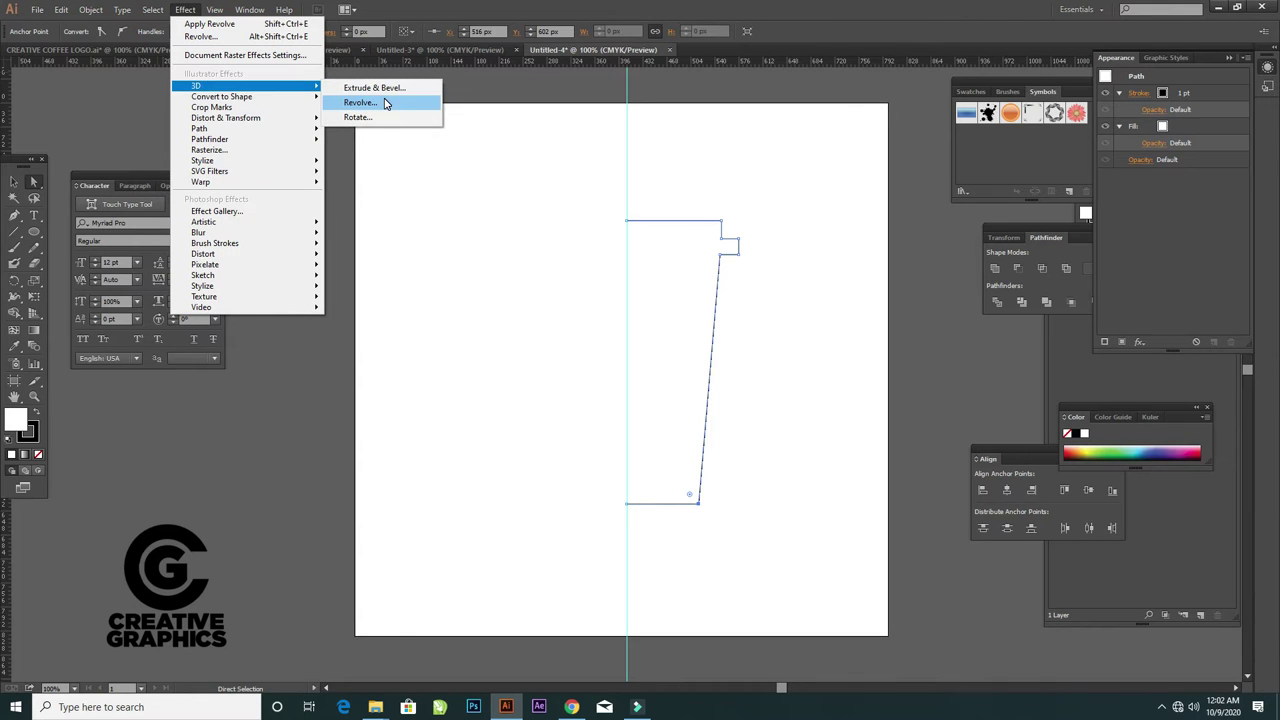
Preview the 3D Revolve on the cup profile, then cancel it
left_click(386, 104)
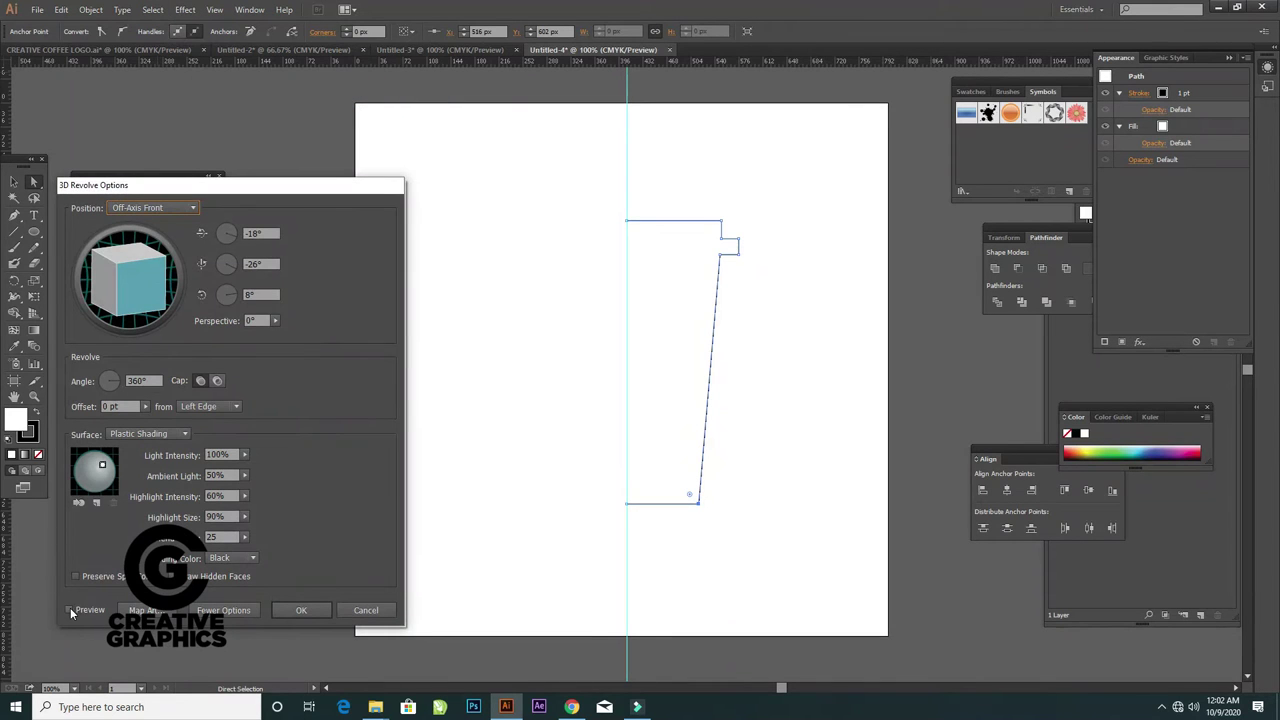
left_click(69, 609)
left_click(157, 208)
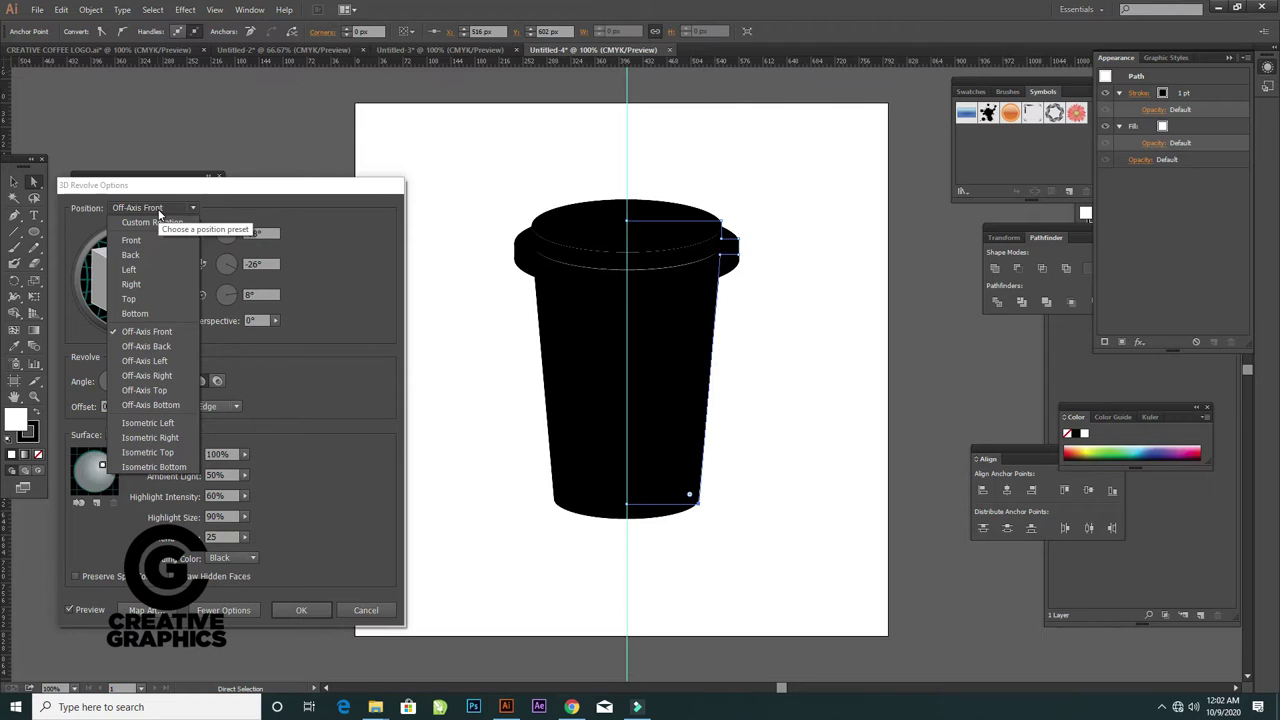
left_click(352, 606)
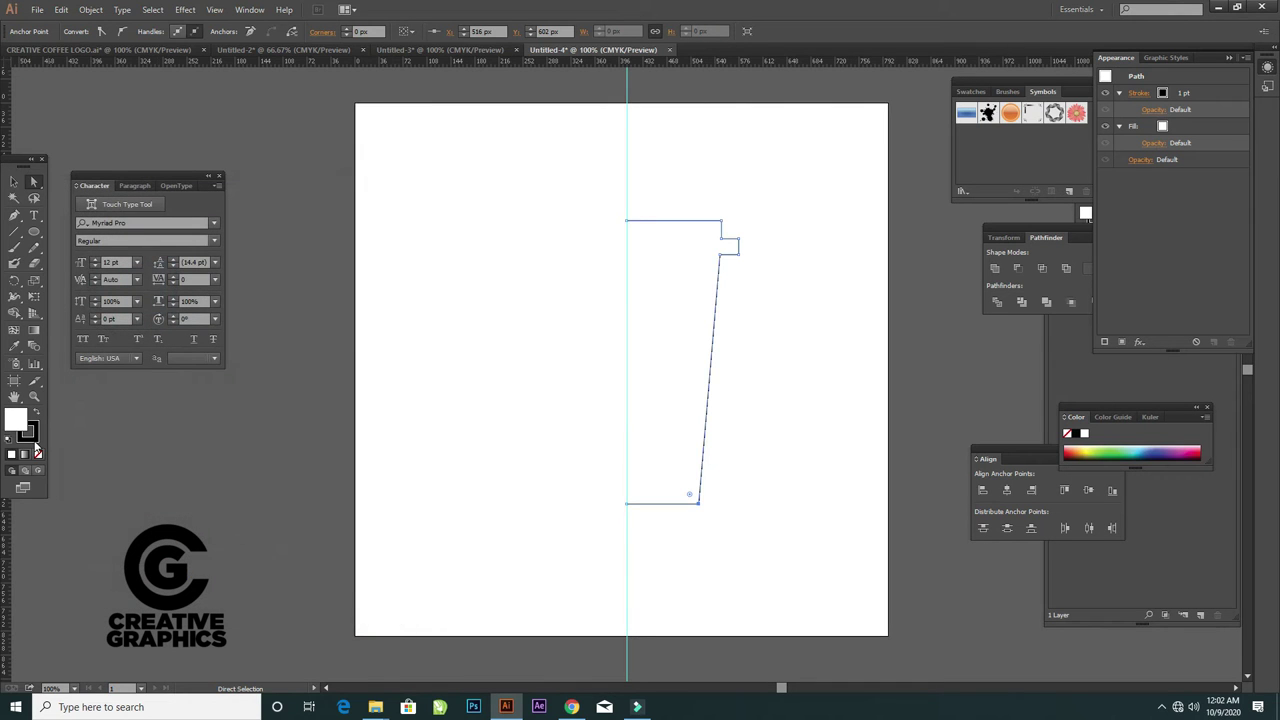
Set the profile's stroke to None and reopen Effect > 3D > Revolve
left_click(38, 456)
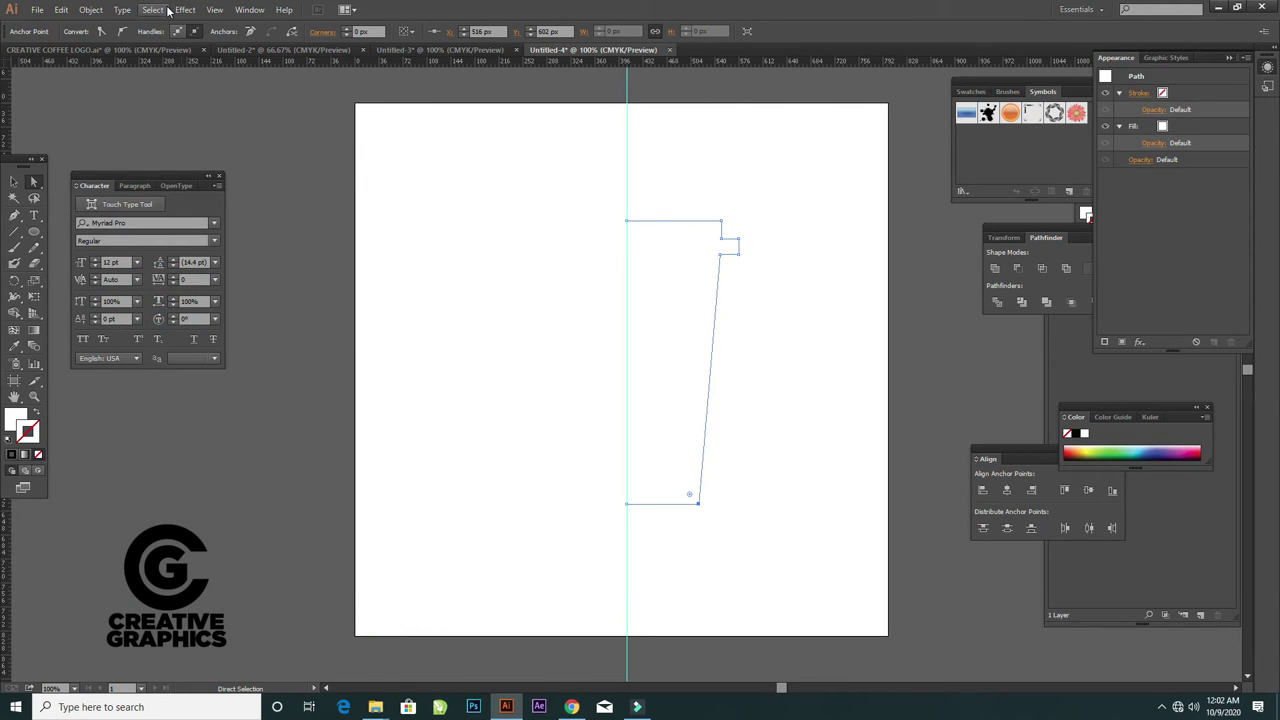
left_click(657, 222)
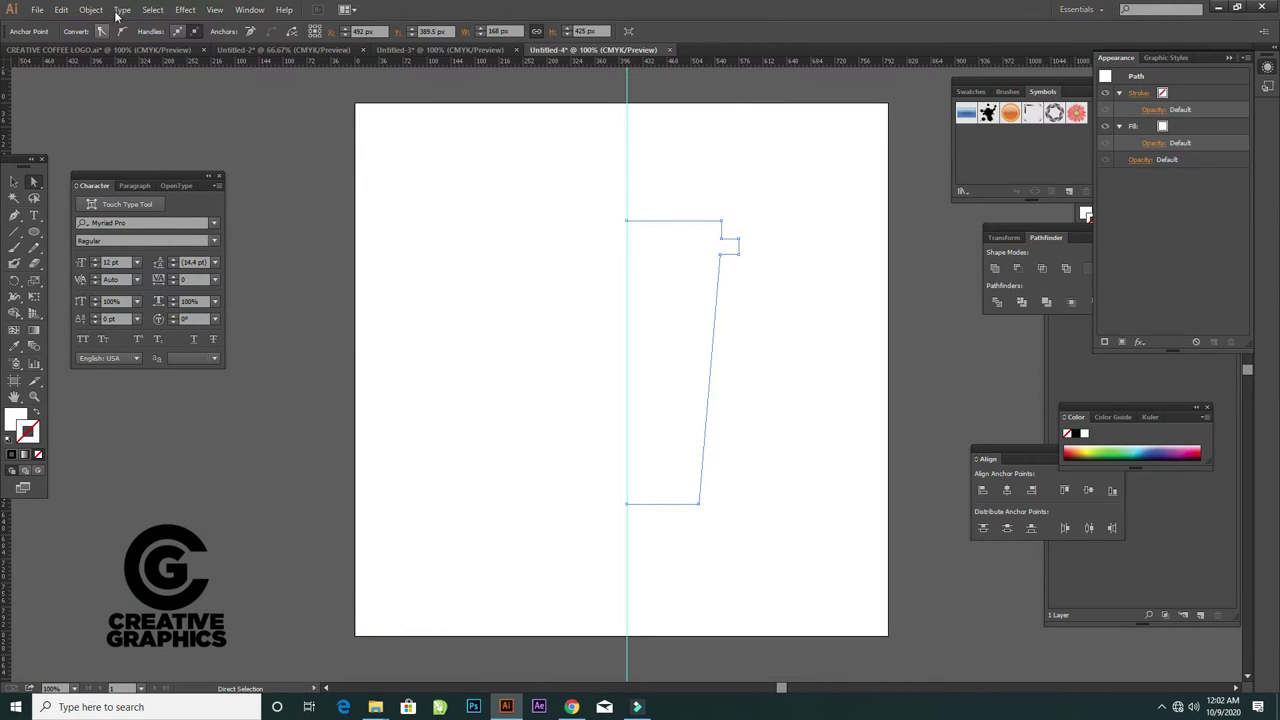
left_click(152, 9)
mouse_move(185, 9)
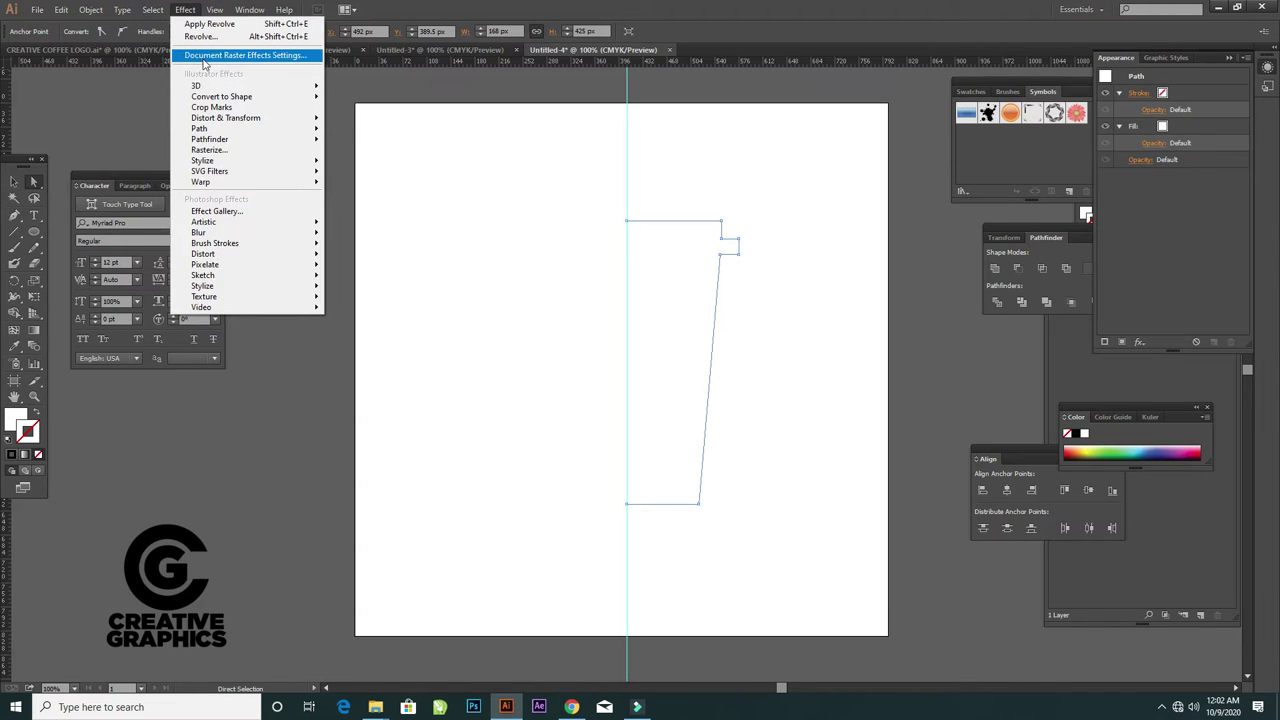
left_click(360, 102)
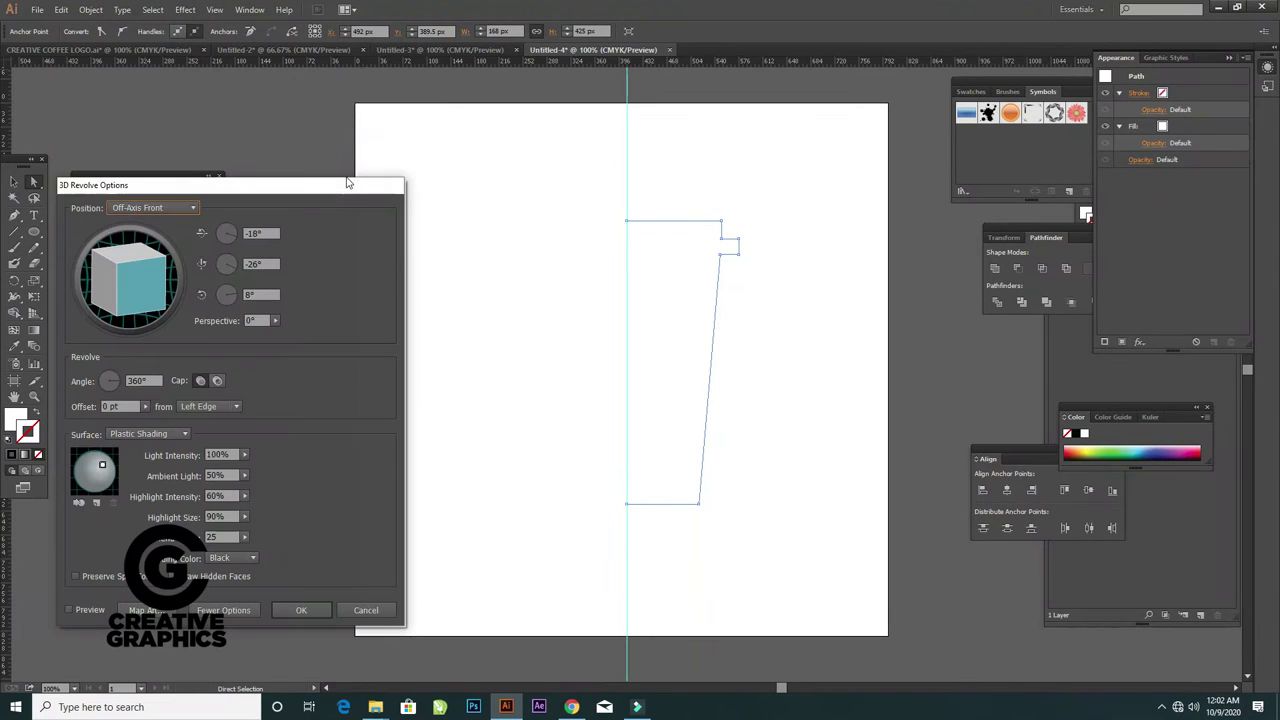
Use the Front position, tilt X rotation to -7°, and set Blend Steps to 256
left_click(74, 610)
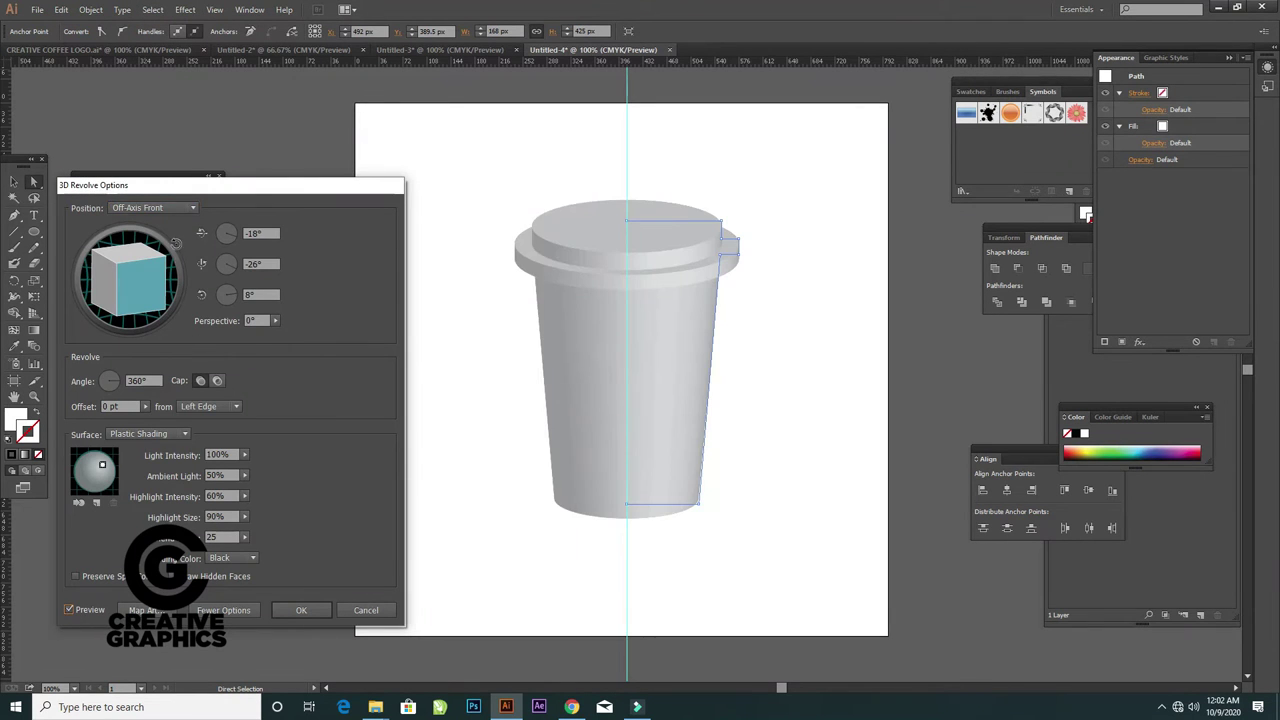
left_click(172, 207)
left_click(157, 241)
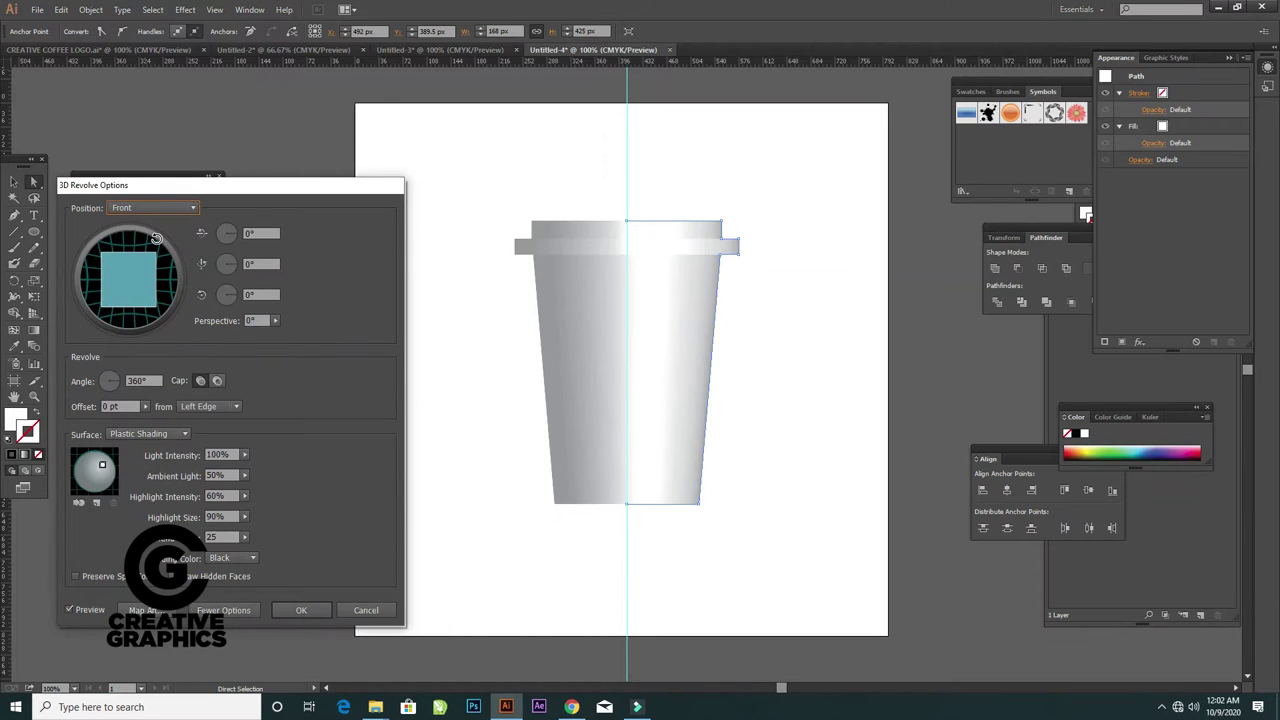
key("Tab")
type("-7")
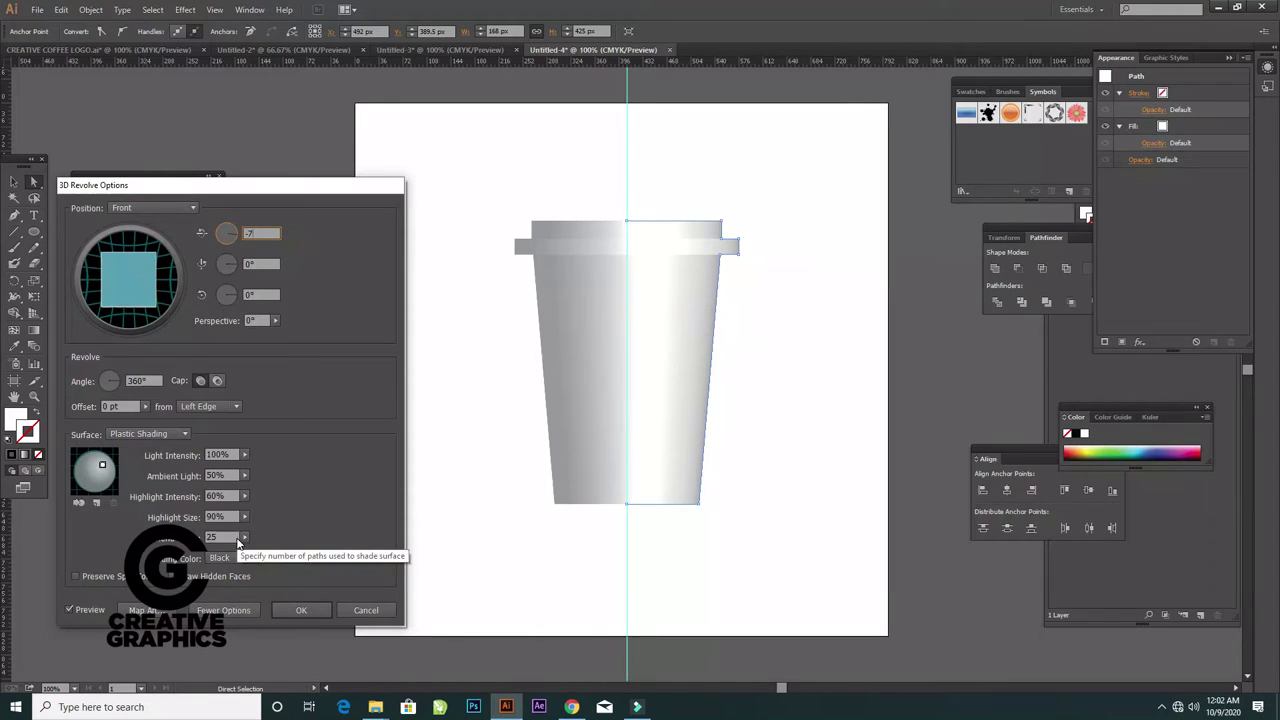
left_click(242, 545)
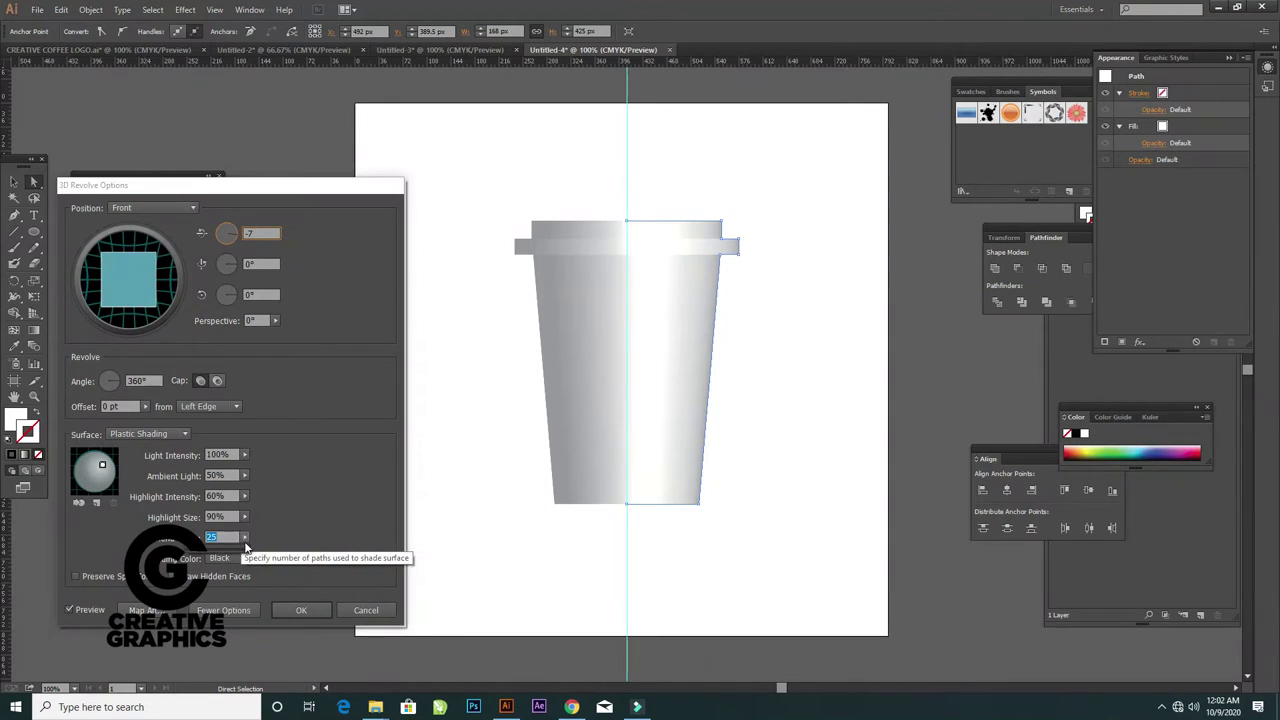
left_click_drag(241, 551, 251, 551)
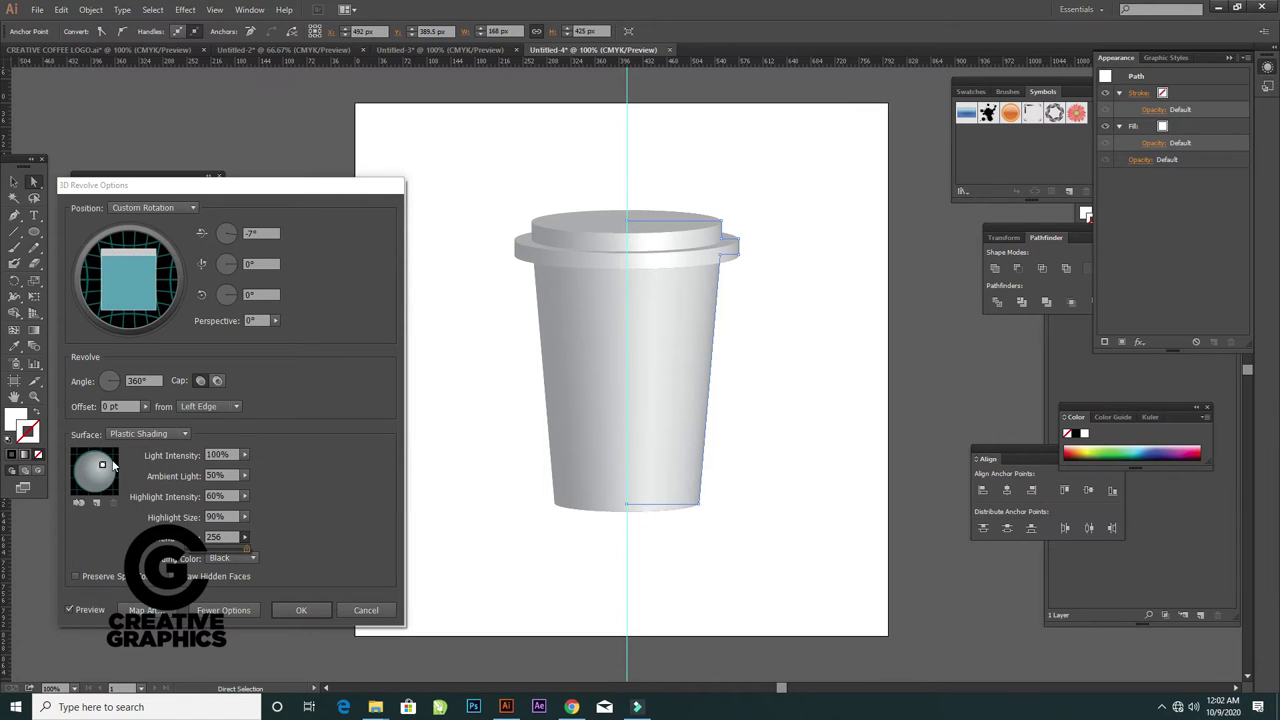
Move the light up-right on the sphere and set Ambient Light to 80%
left_click_drag(101, 466, 108, 458)
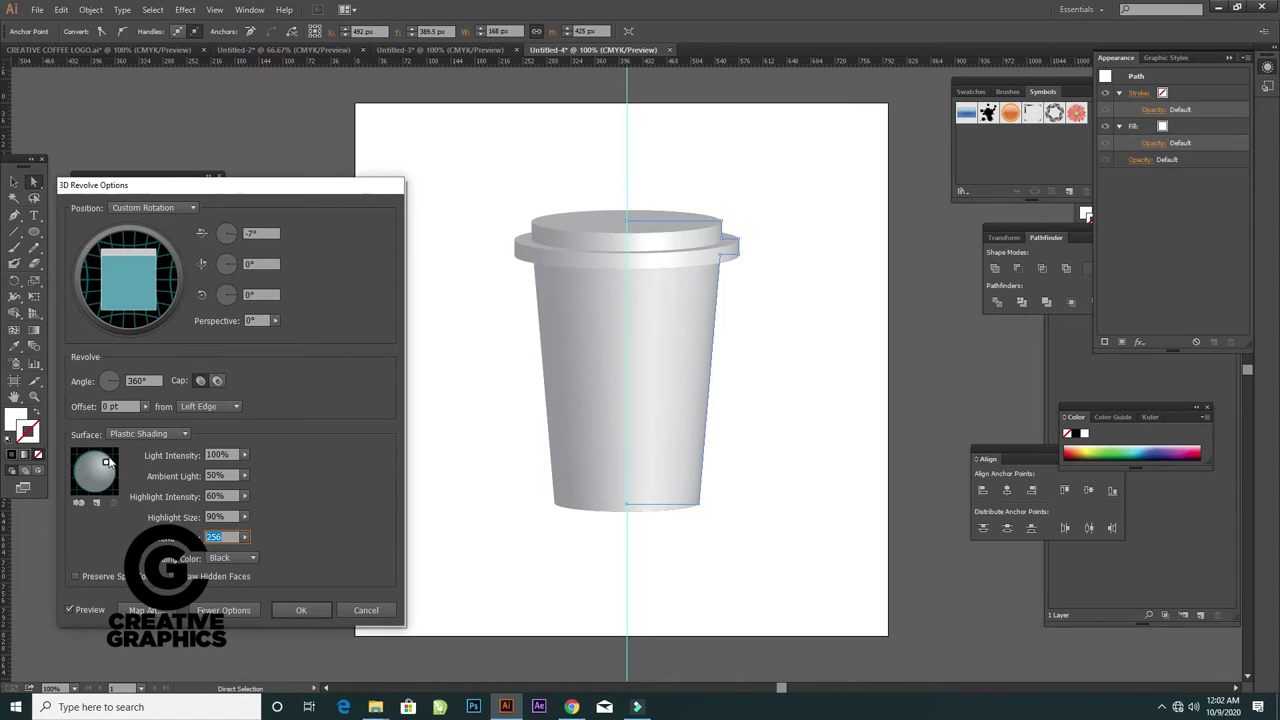
left_click(231, 487)
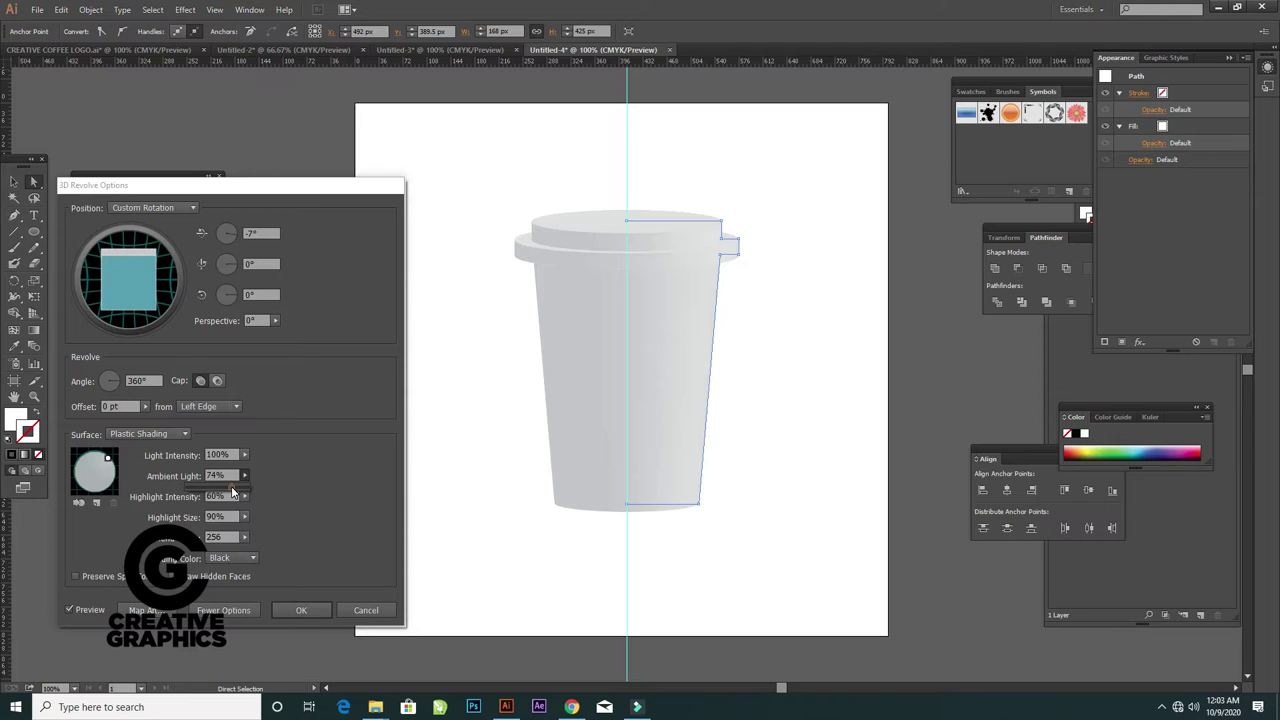
left_click(241, 490)
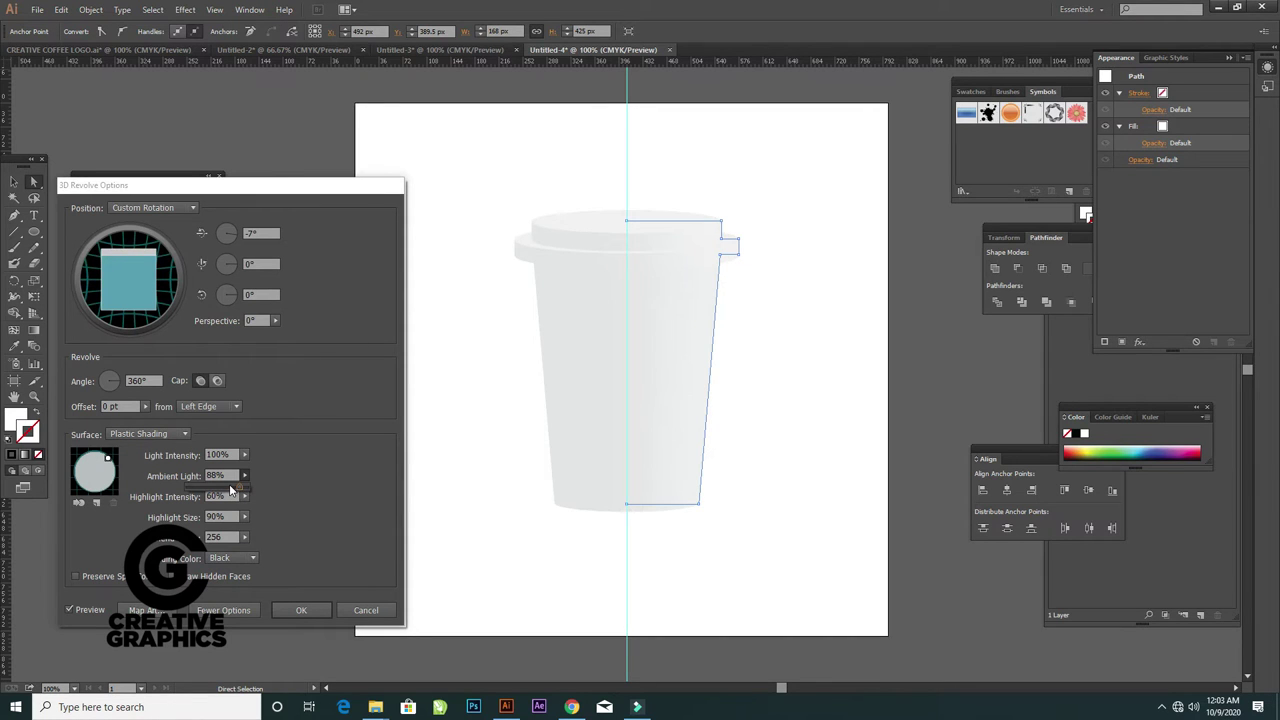
left_click(231, 490)
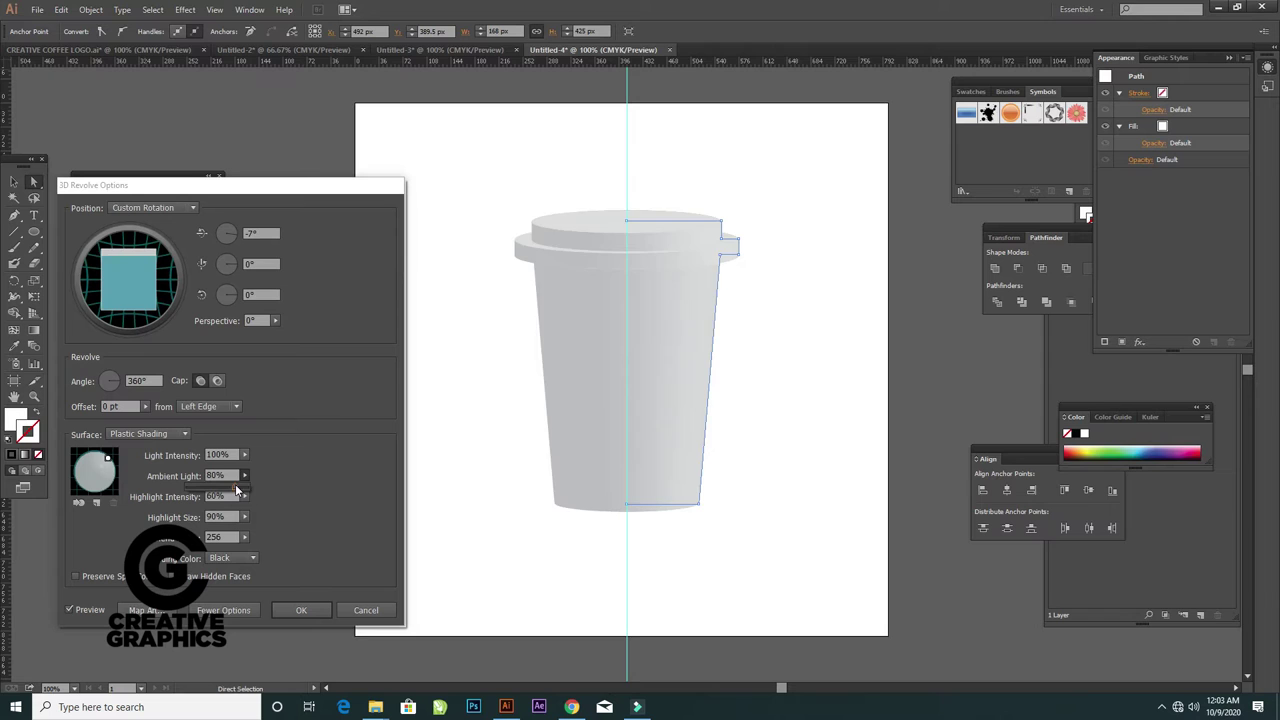
left_click(315, 460)
Reposition the first light and set its Light Intensity to 67%
left_click_drag(101, 481, 78, 485)
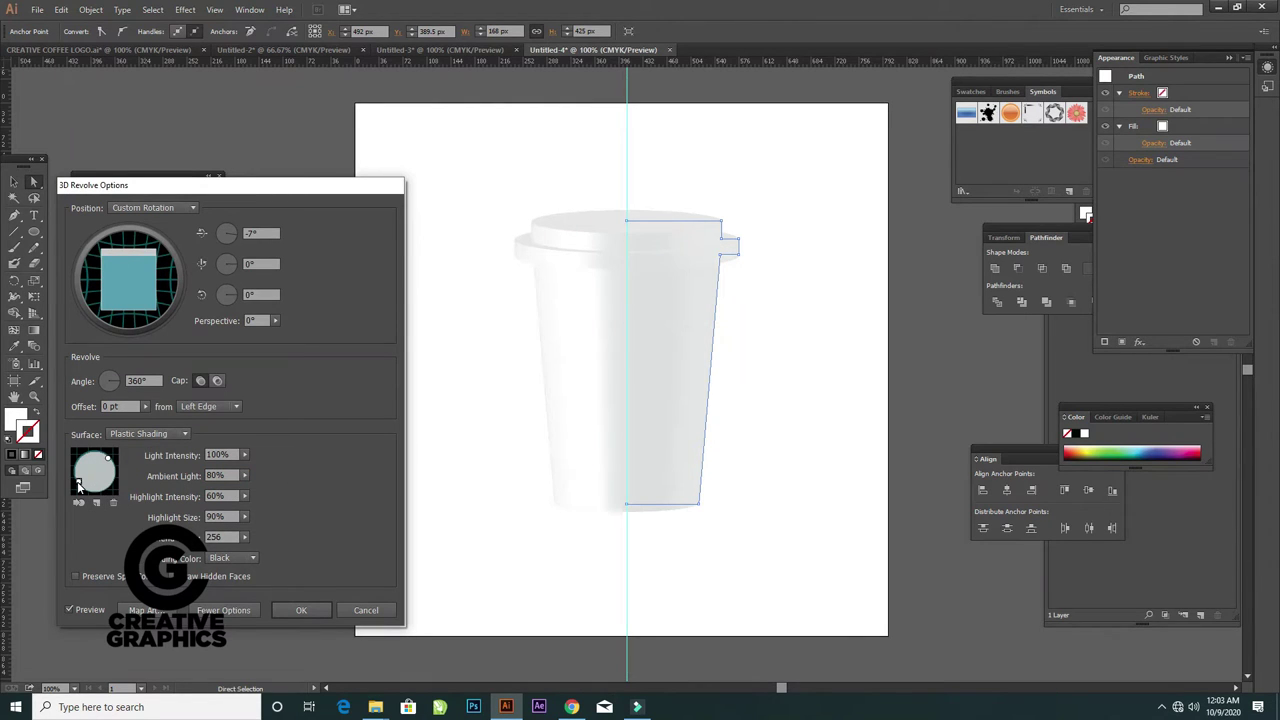
double_click(222, 455)
type("67")
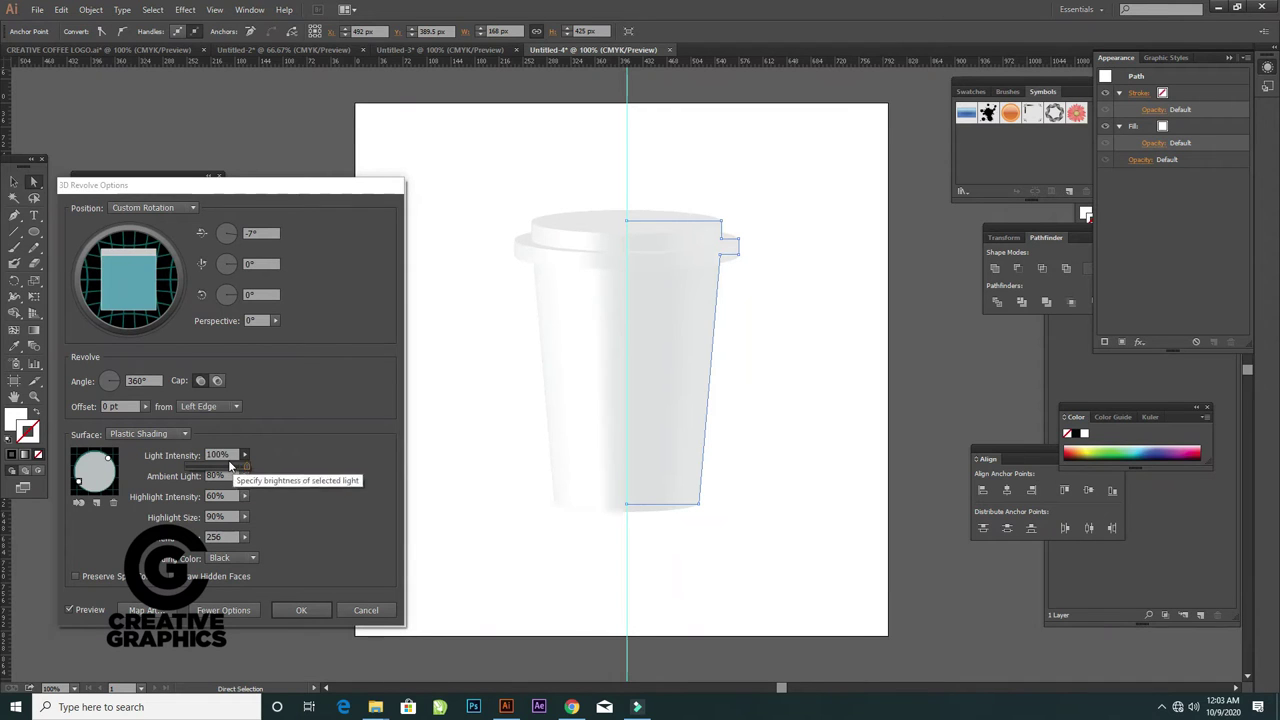
key("Tab")
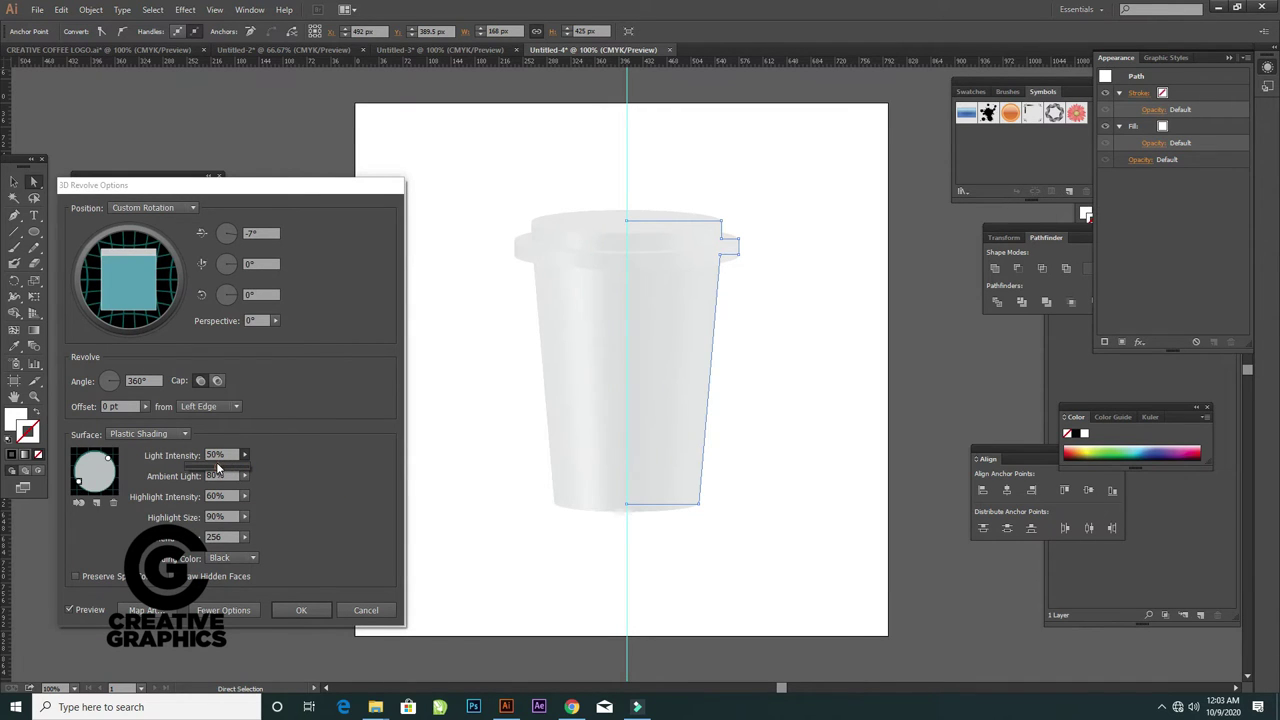
Add a second, dimmer light on the cup's left side and apply the 3D Revolve
left_click(99, 503)
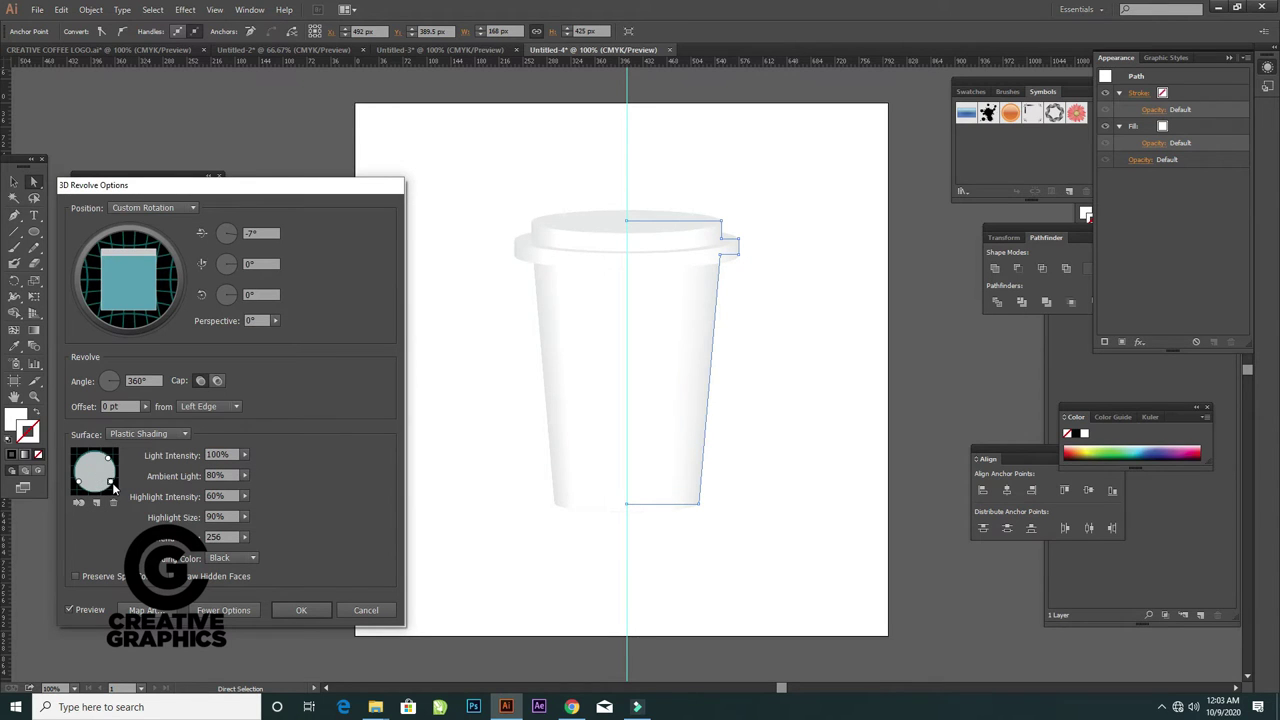
left_click_drag(111, 484, 113, 487)
left_click_drag(244, 455, 199, 470)
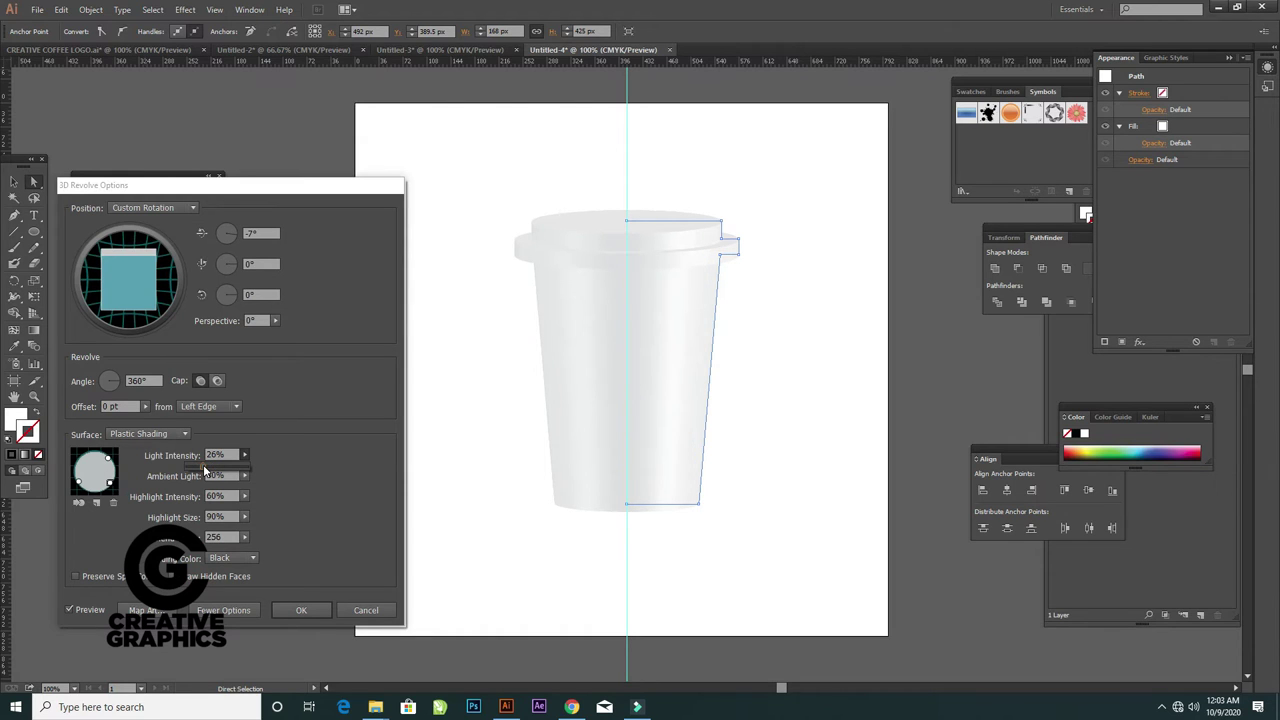
left_click(300, 609)
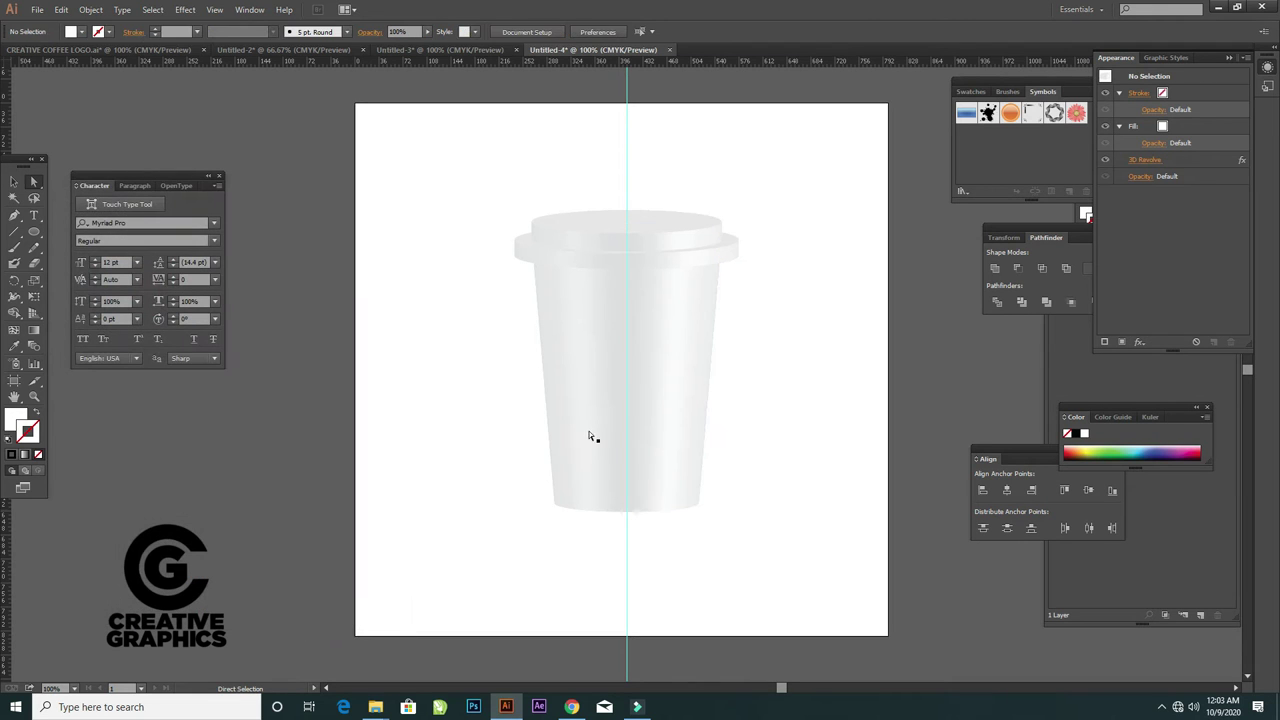
left_click(589, 436)
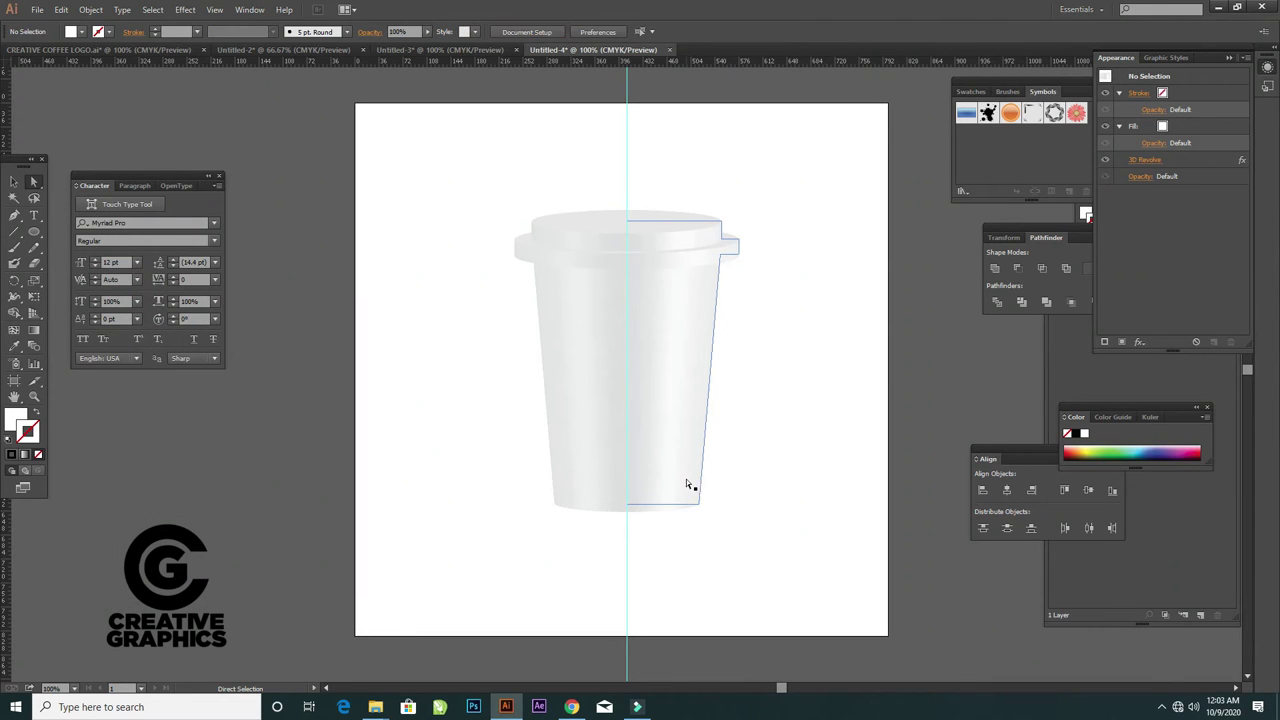
Lengthen the cup by pulling the profile's bottom anchors down and moving the path lower
left_click_drag(722, 532, 570, 467)
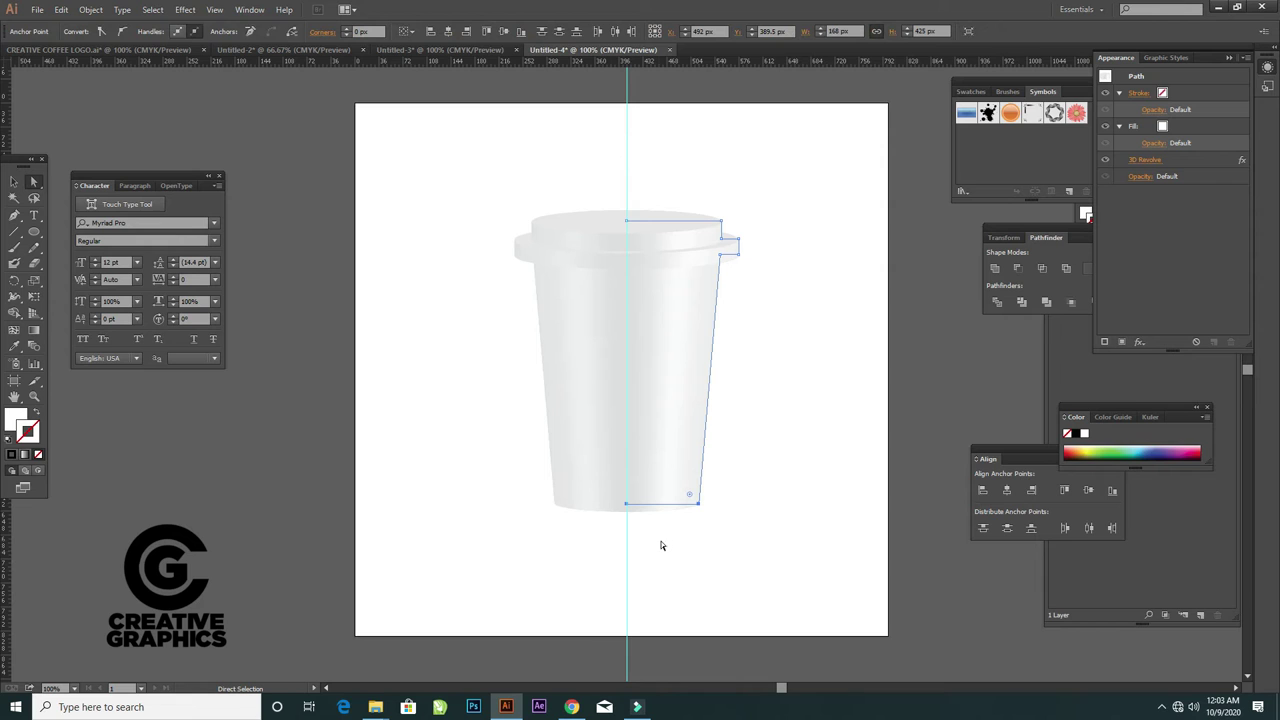
left_click_drag(698, 504, 698, 537)
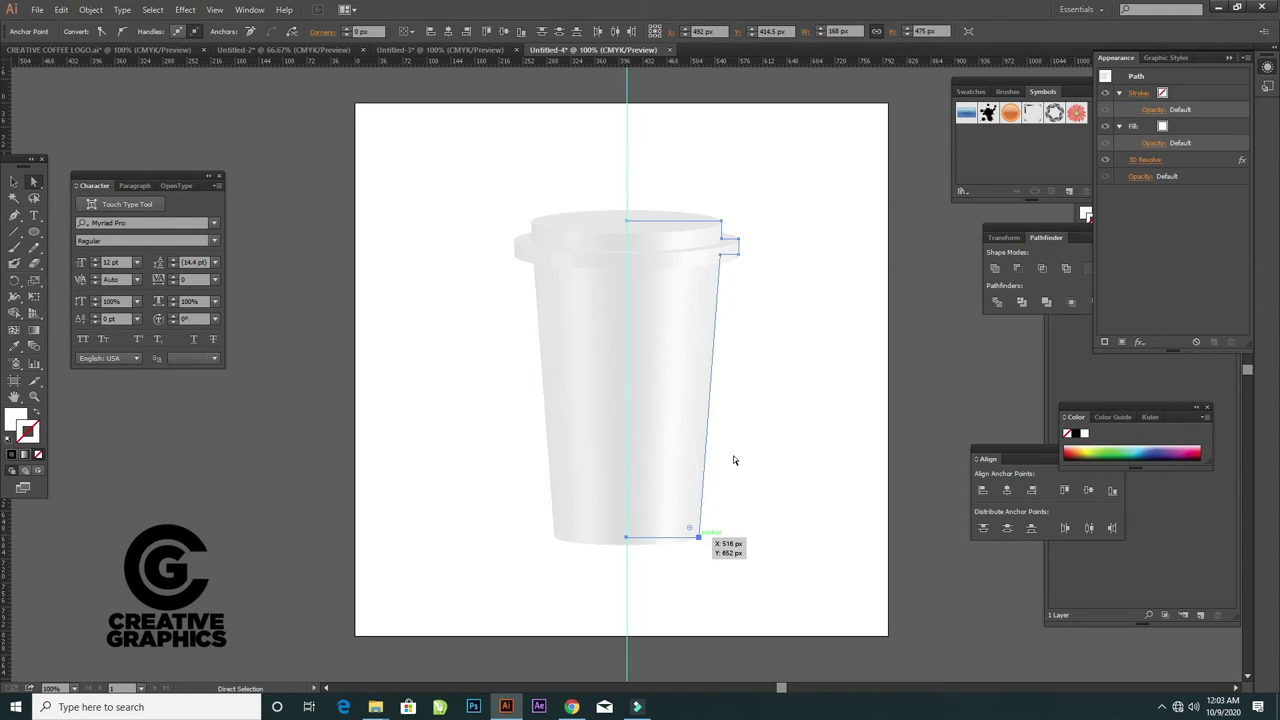
left_click(767, 421)
left_click(697, 420)
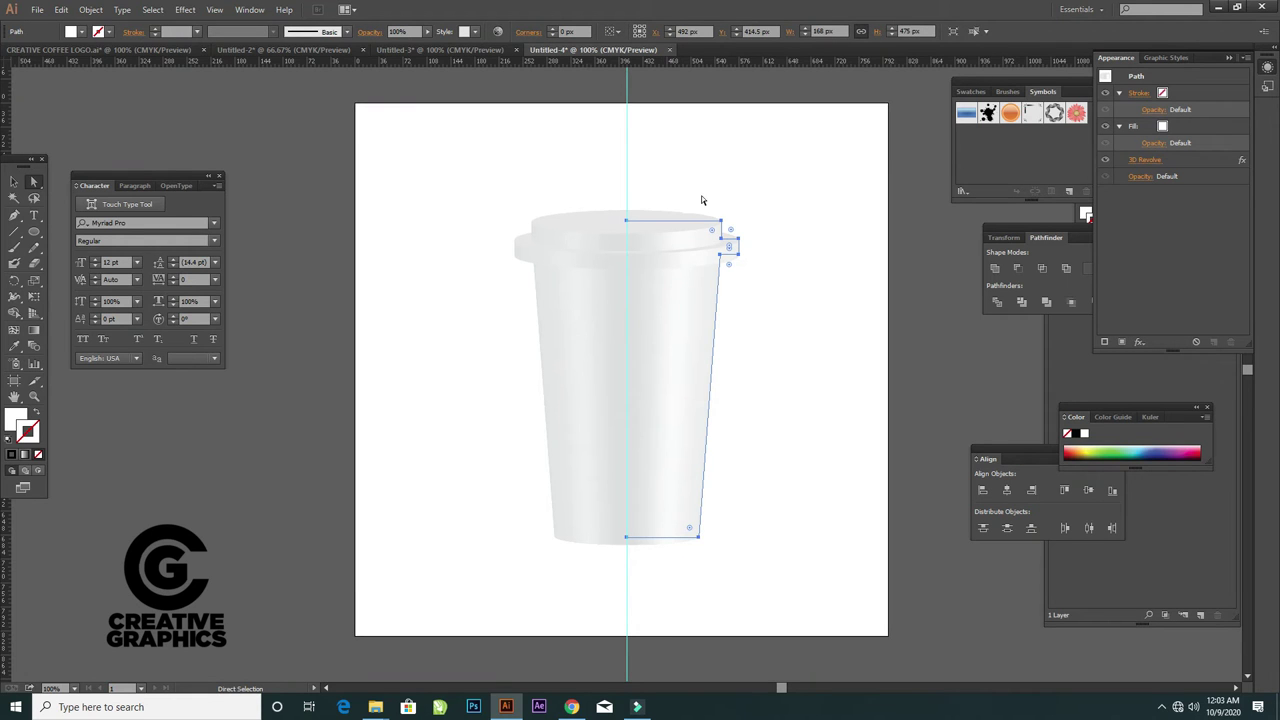
left_click_drag(698, 549, 698, 560)
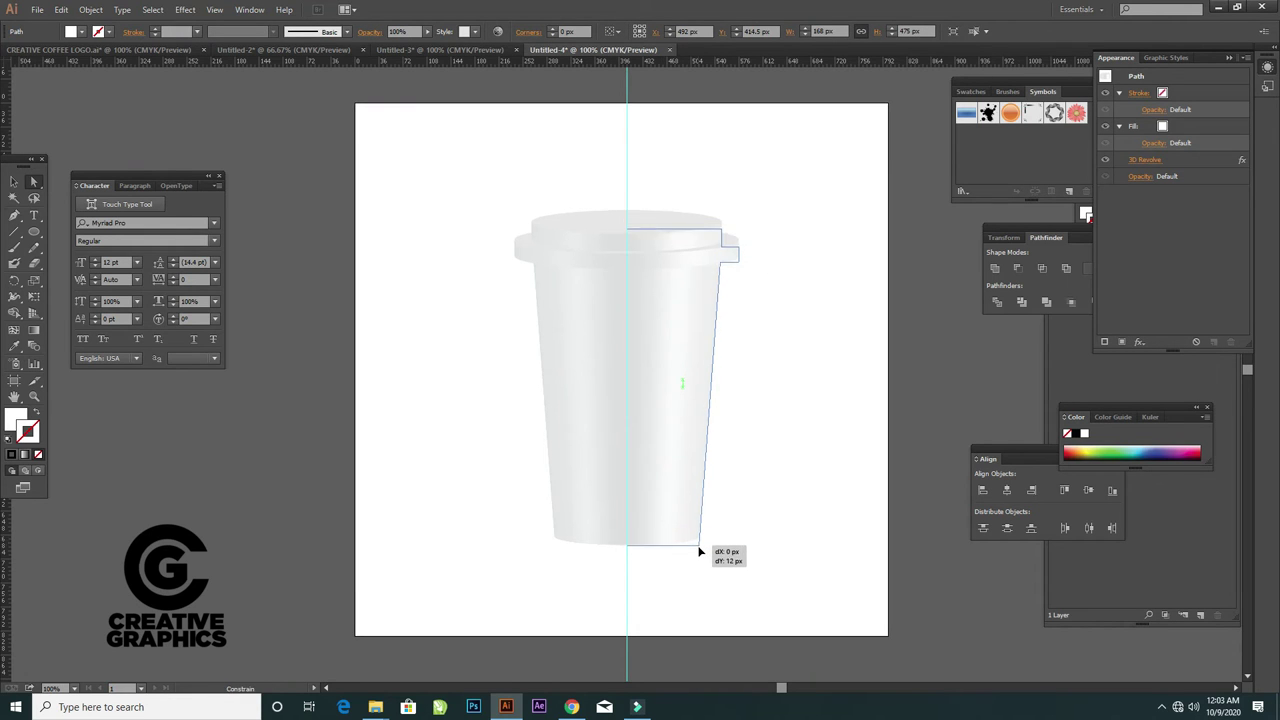
left_click(736, 543)
left_click(654, 372)
Delete the profile's top anchors so the cup has an open rim below the lid
mouse_move(820, 346)
left_mouse_down()
mouse_move(624, 230)
mouse_move(627, 219)
left_mouse_up()
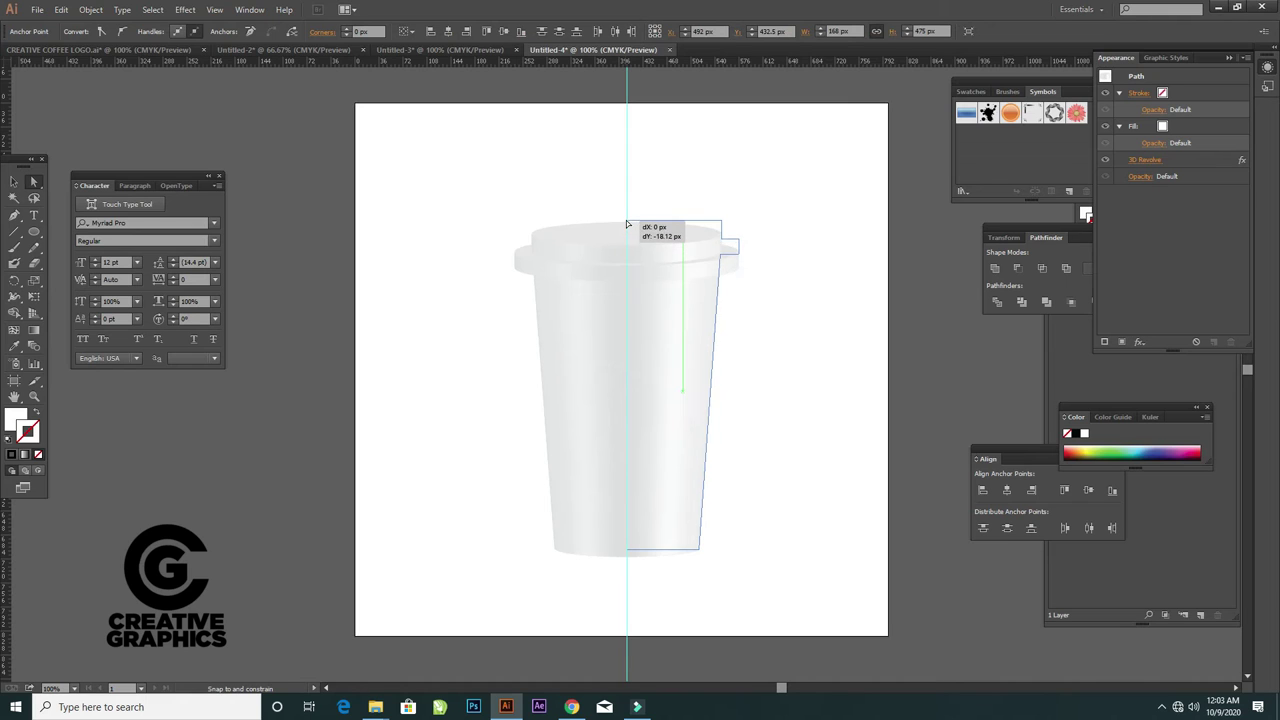
left_click(800, 380)
left_click(695, 443)
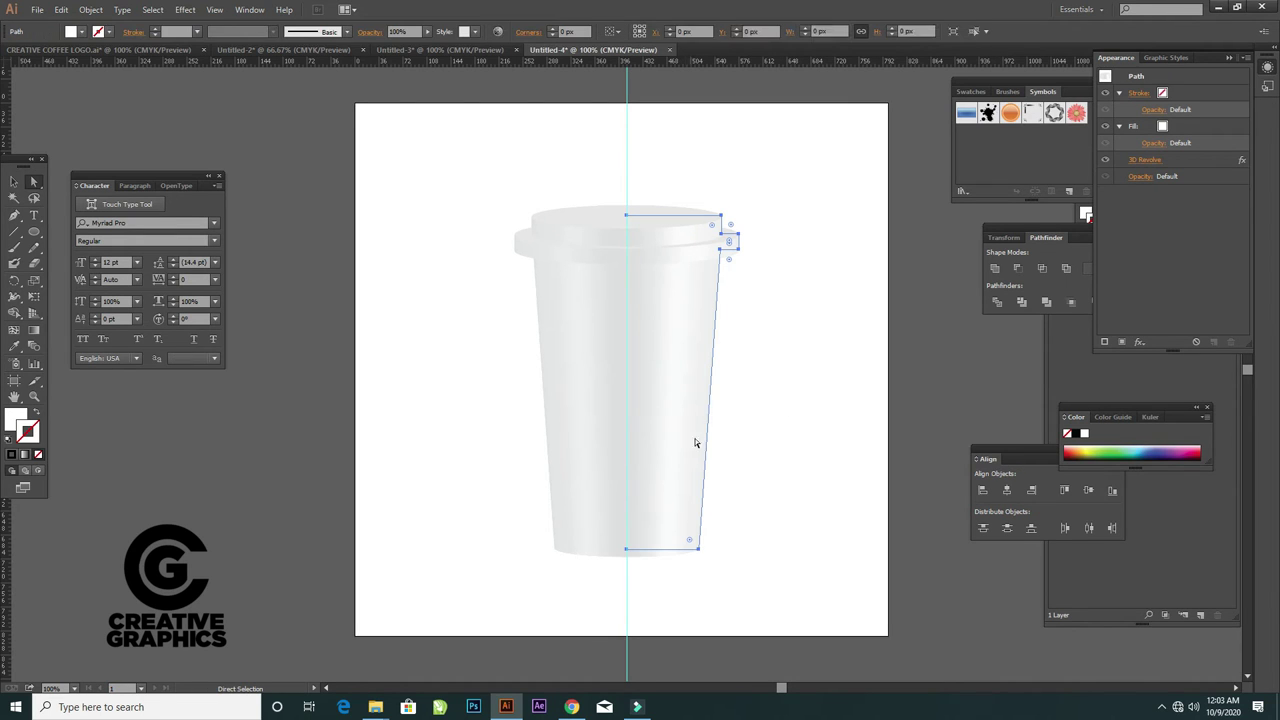
key("v")
key("a")
left_click(752, 372)
left_click(680, 491)
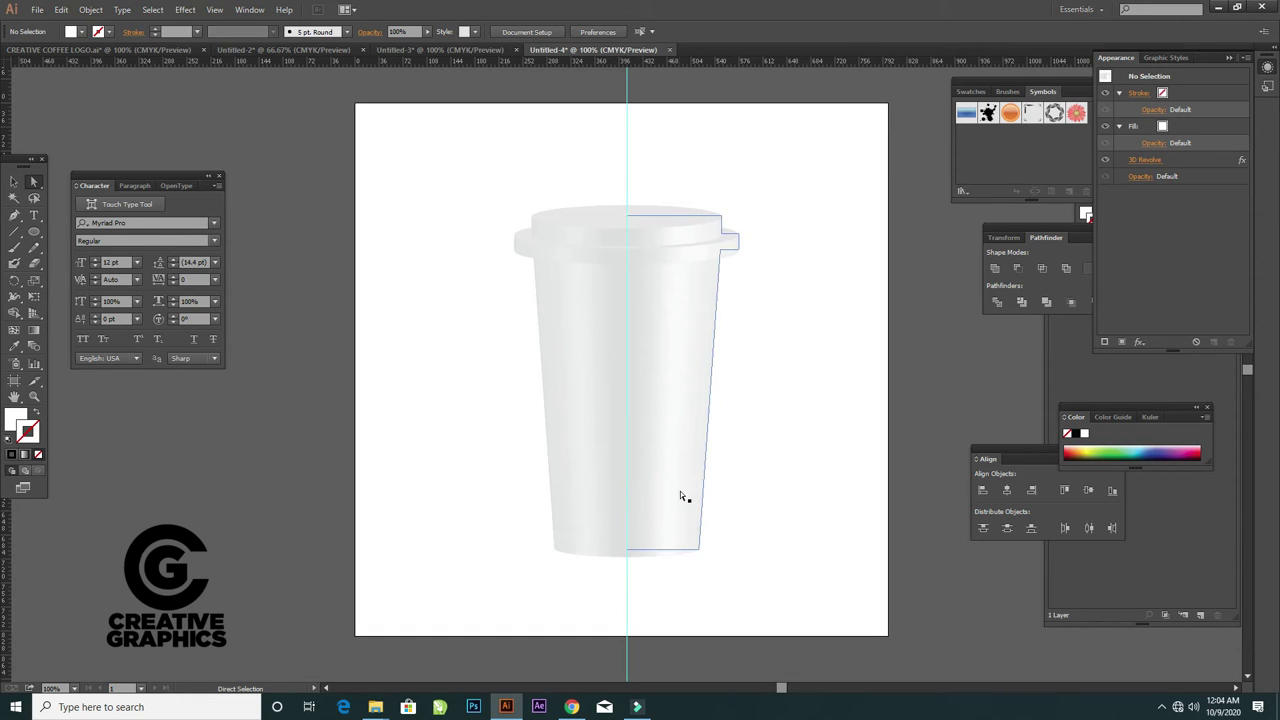
left_click(627, 214)
left_click(725, 221)
mouse_move(725, 221)
left_mouse_down()
mouse_move(720, 238)
mouse_move(738, 247)
left_mouse_up()
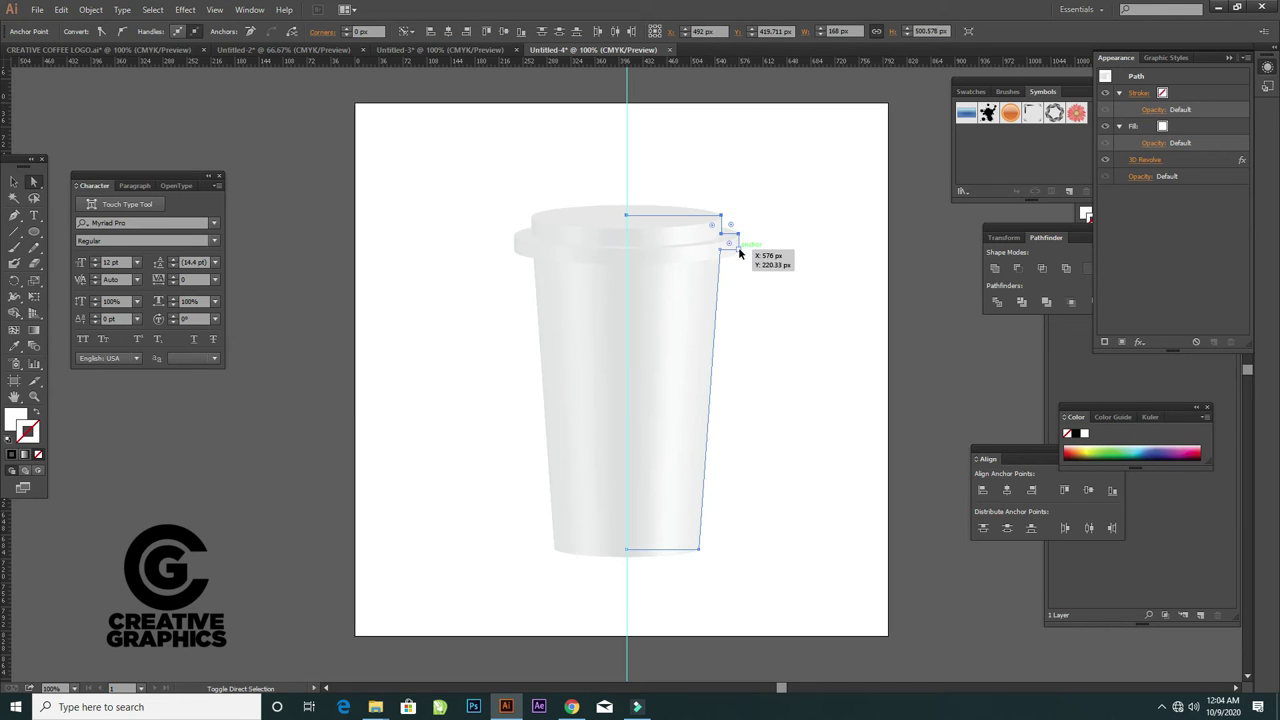
key("Delete")
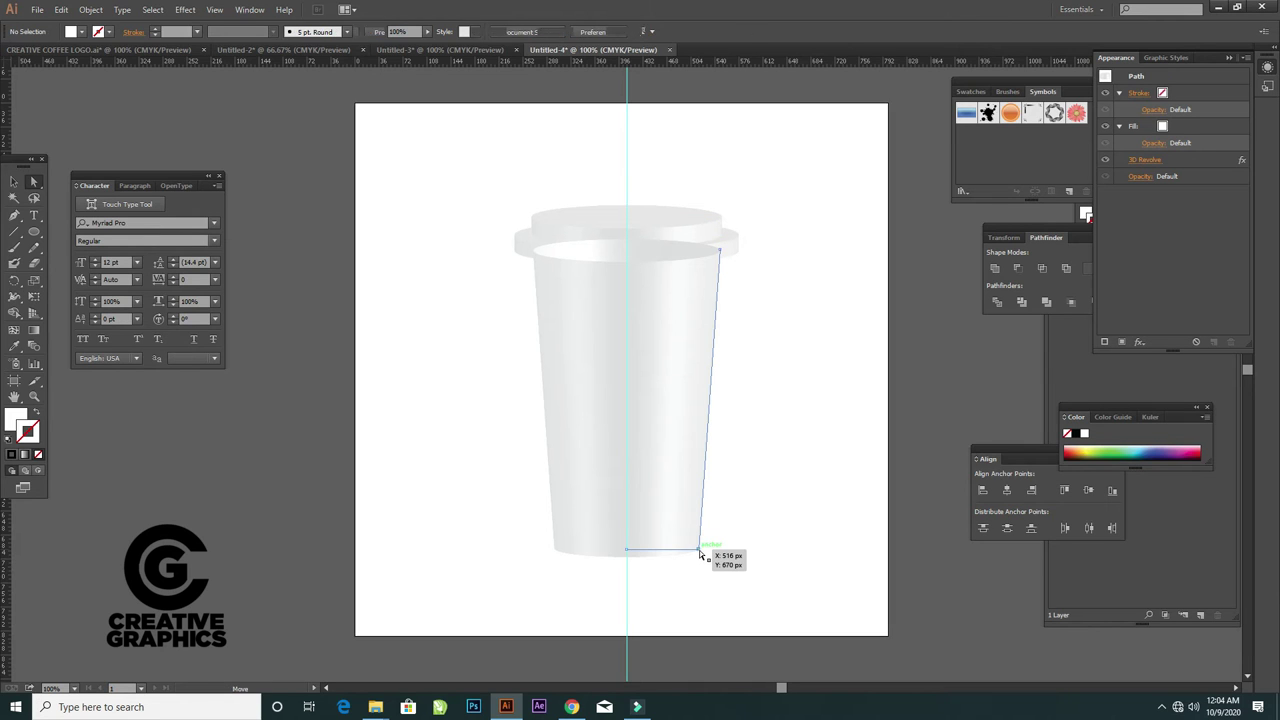
Select the profile's bottom-right anchor and then the whole profile path
left_click(698, 548)
left_click(670, 223)
left_click(698, 549)
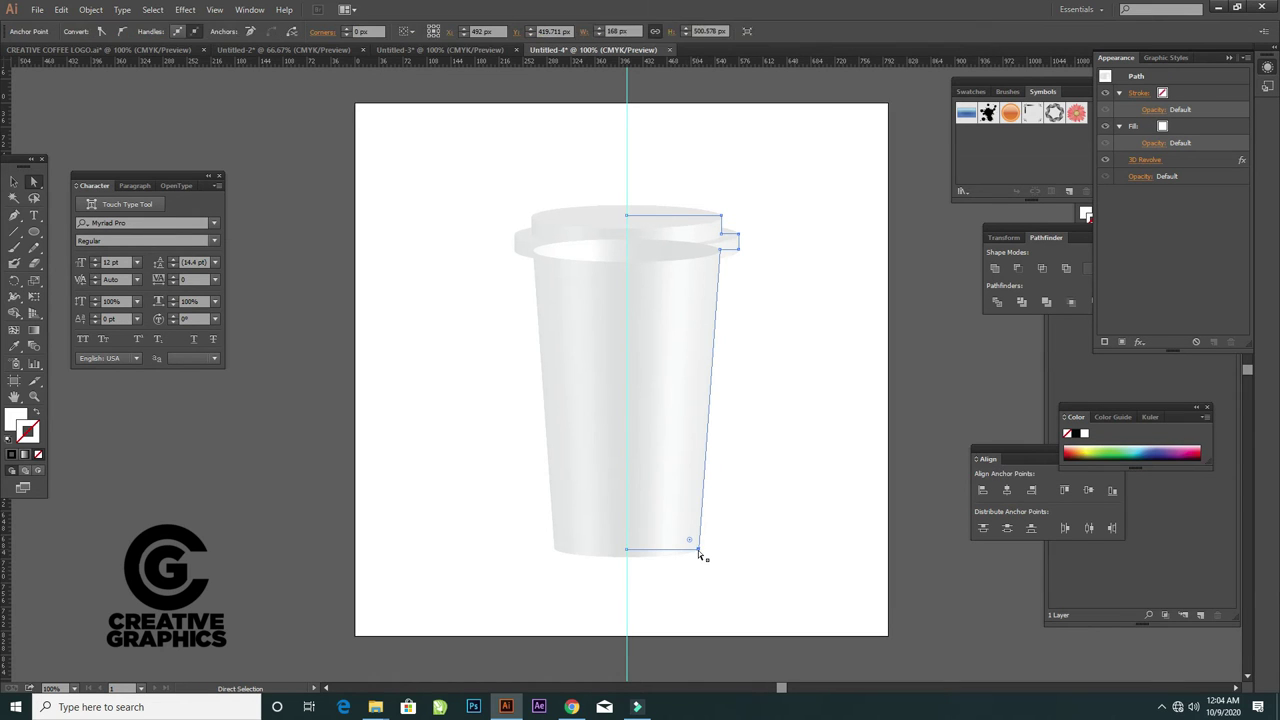
left_click(628, 553)
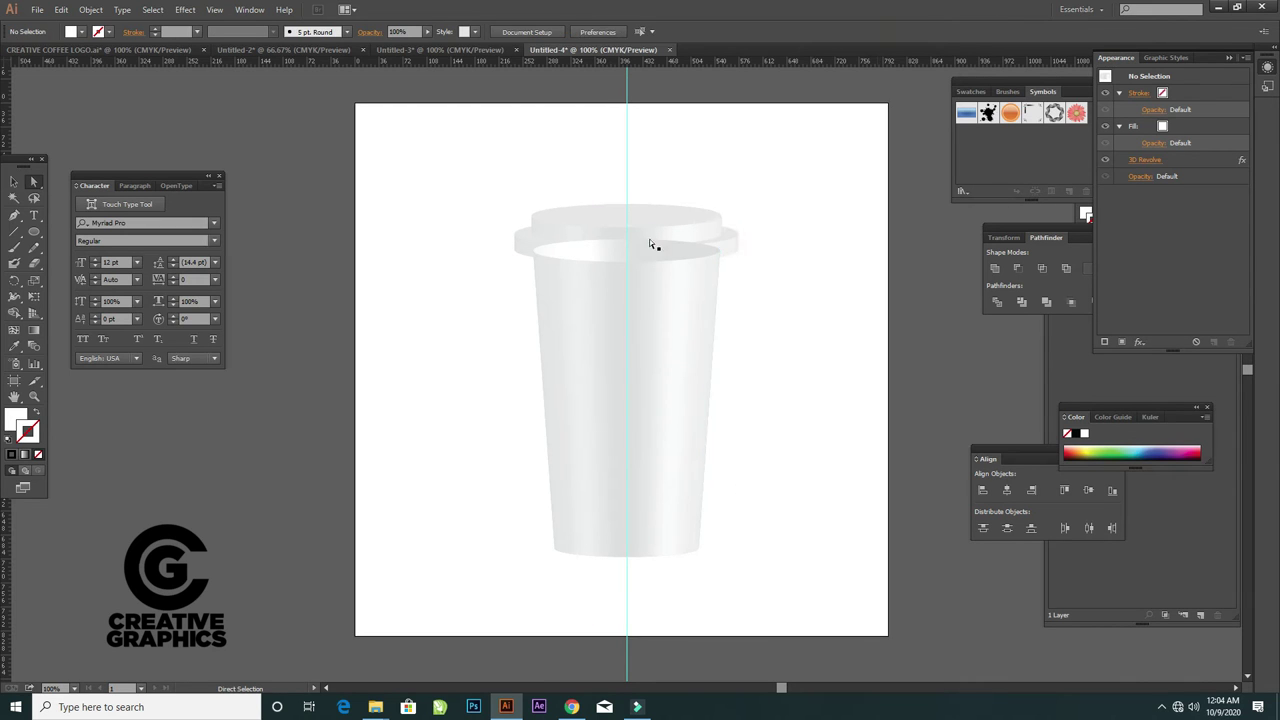
Bring the lid to the front and fill it red E80A0A
right_click(584, 212)
mouse_move(621, 401)
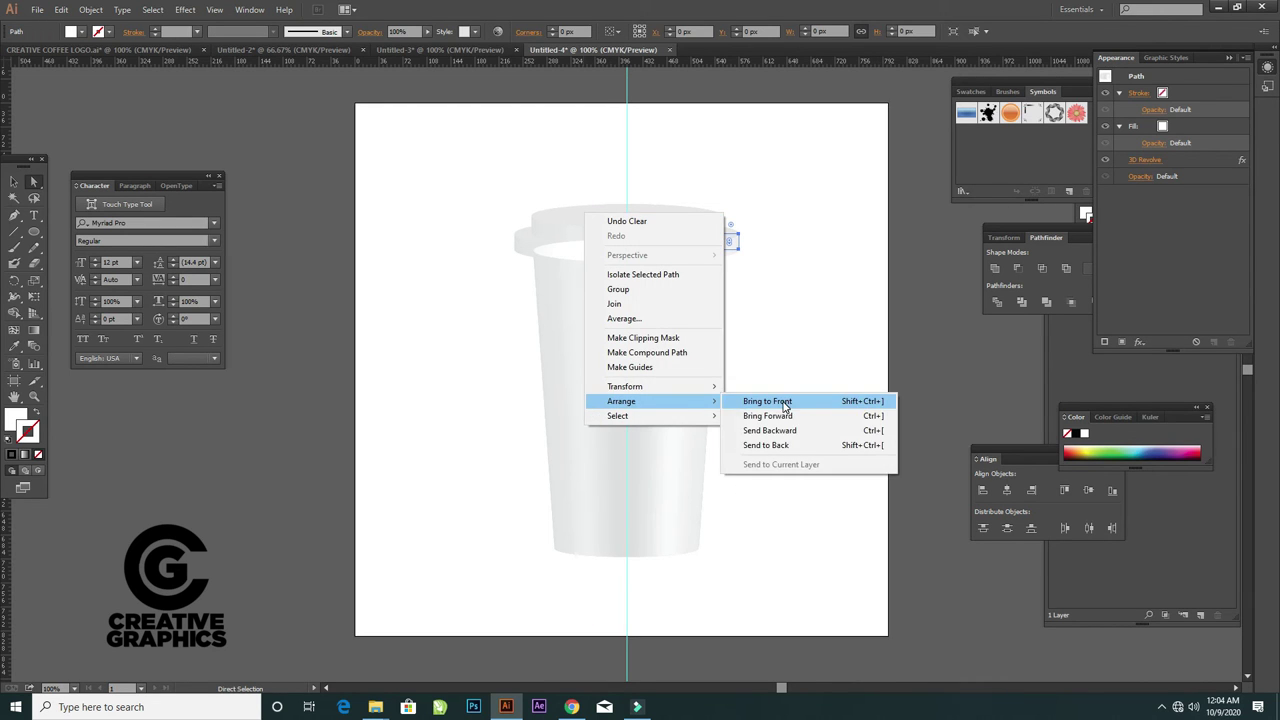
left_click(785, 401)
left_click(816, 298)
left_click(574, 240)
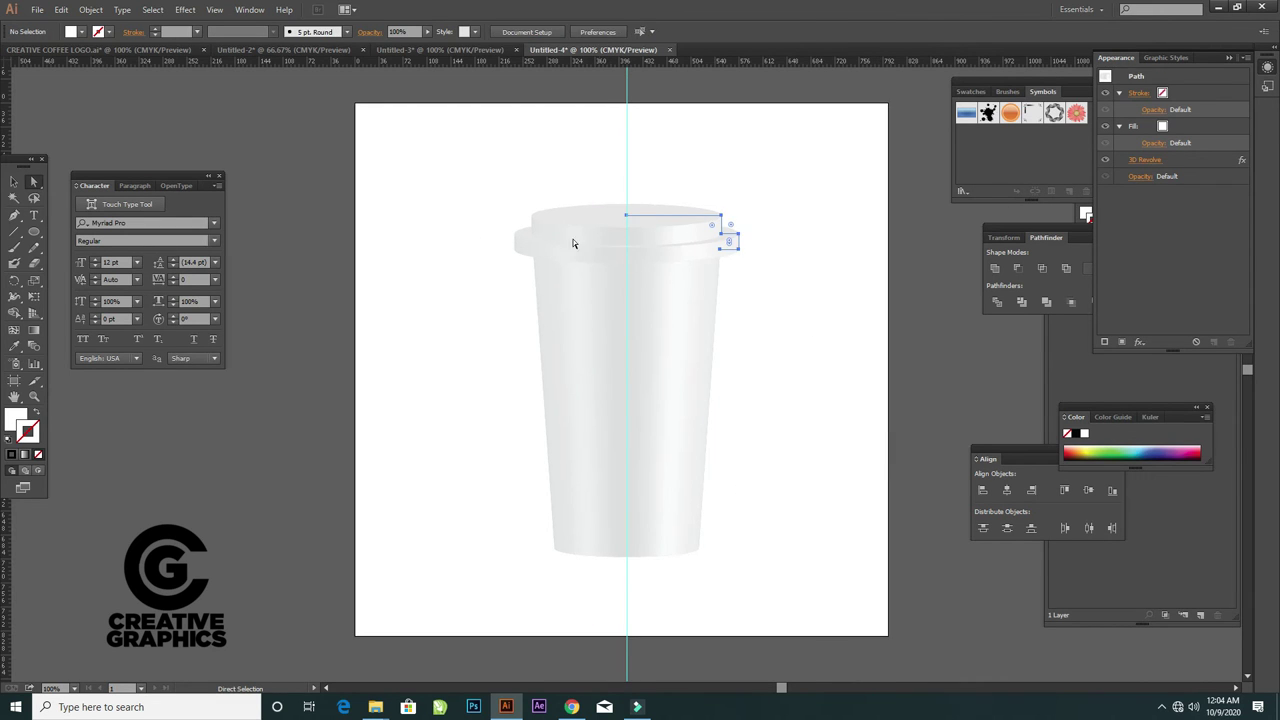
double_click(14, 420)
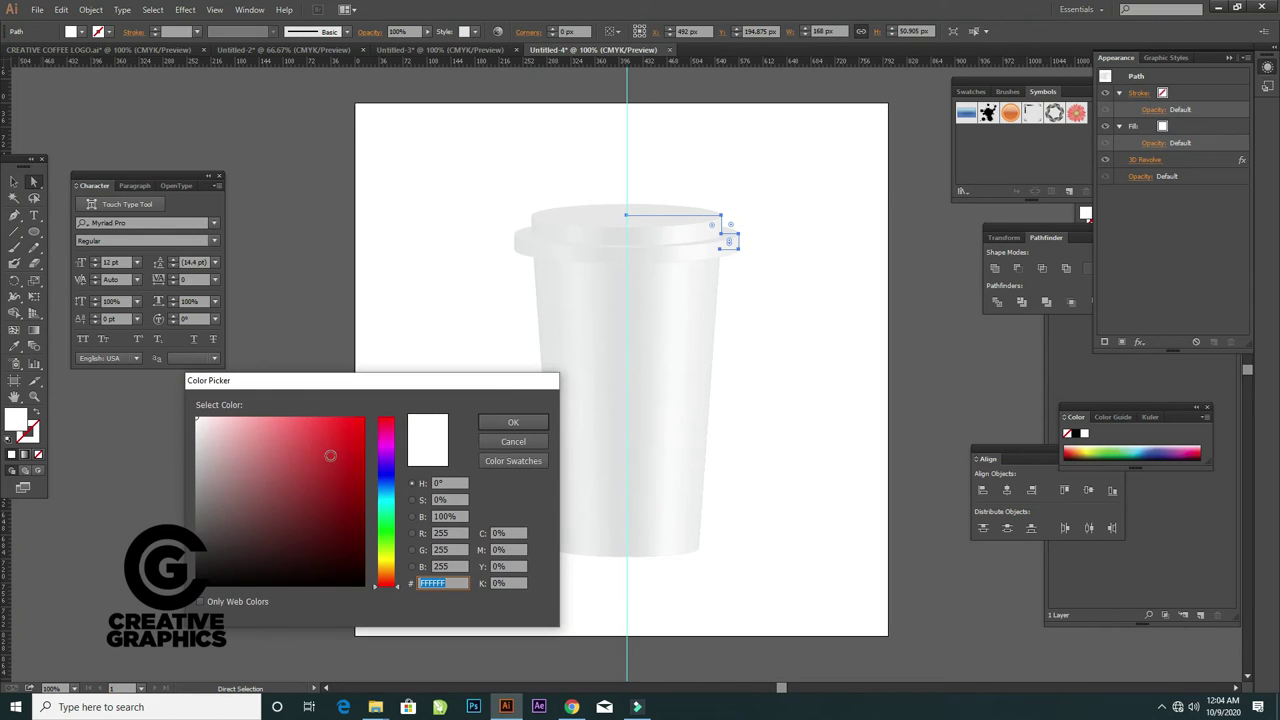
left_click(357, 432)
left_click(493, 424)
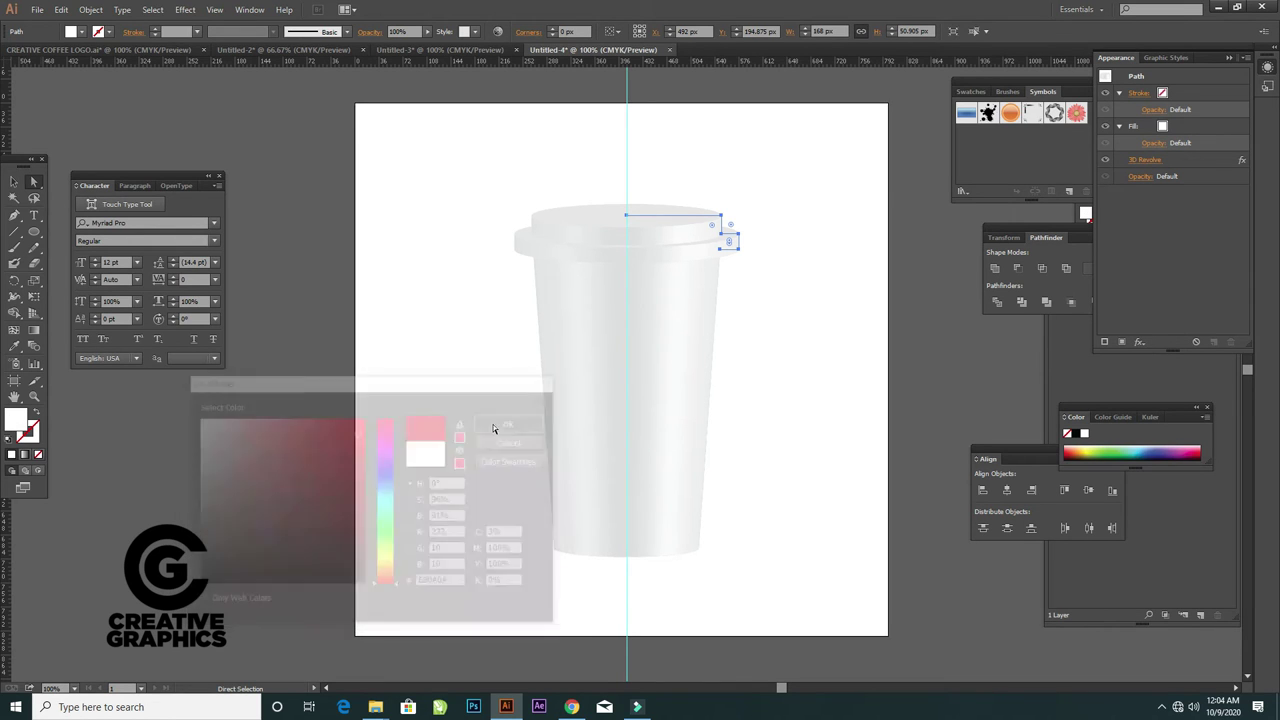
Lower the lid's 3D Revolve ambient light for deeper shading and apply it
left_click(1145, 160)
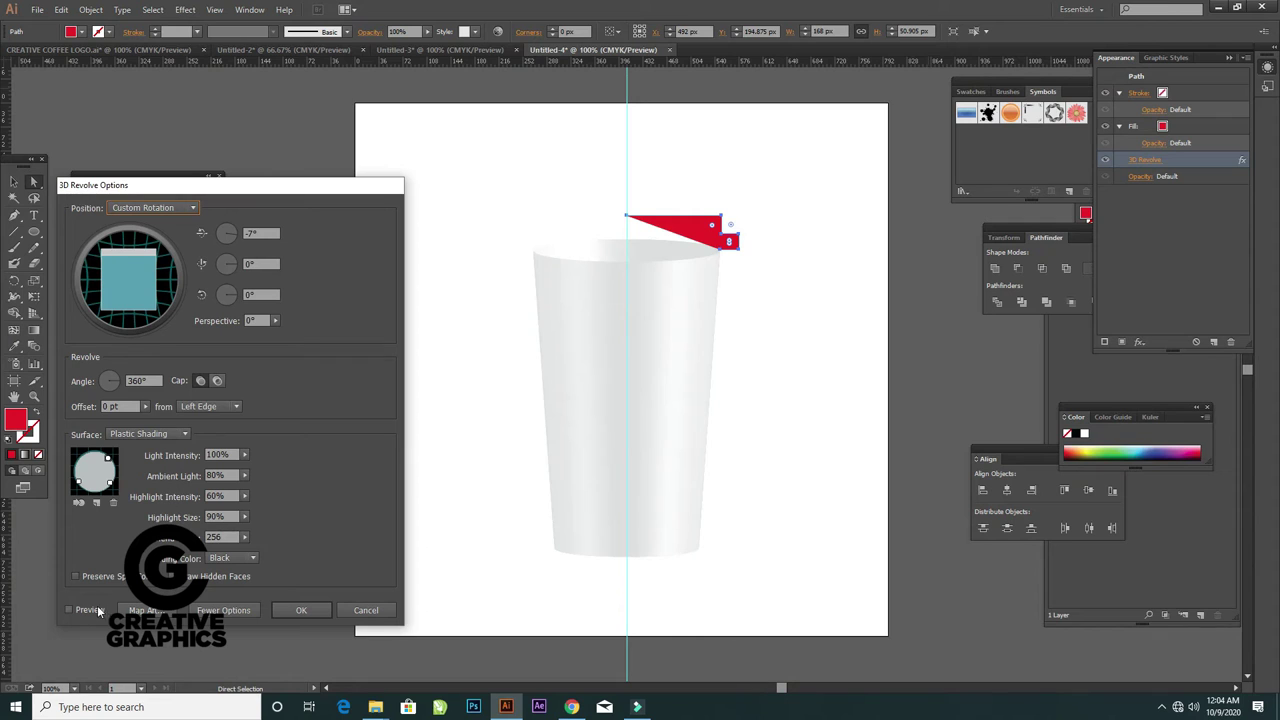
left_click(69, 610)
left_click(242, 477)
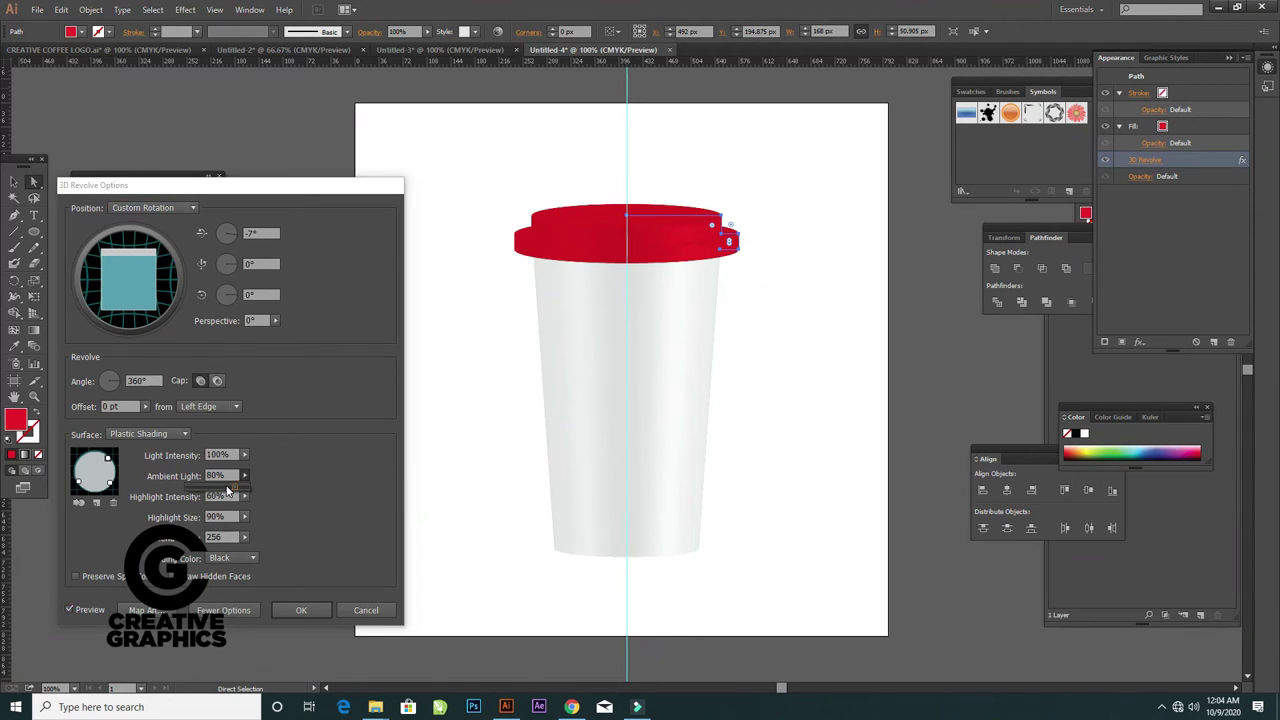
left_click_drag(239, 490, 216, 490)
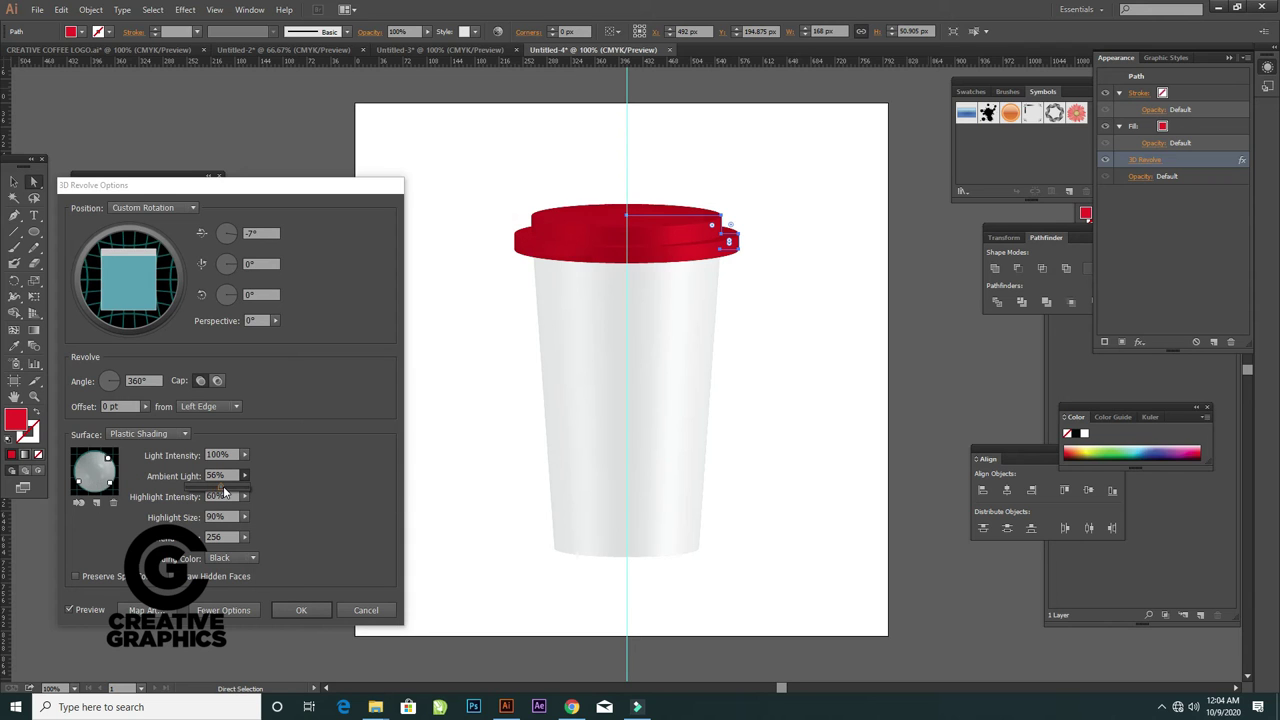
left_click(301, 610)
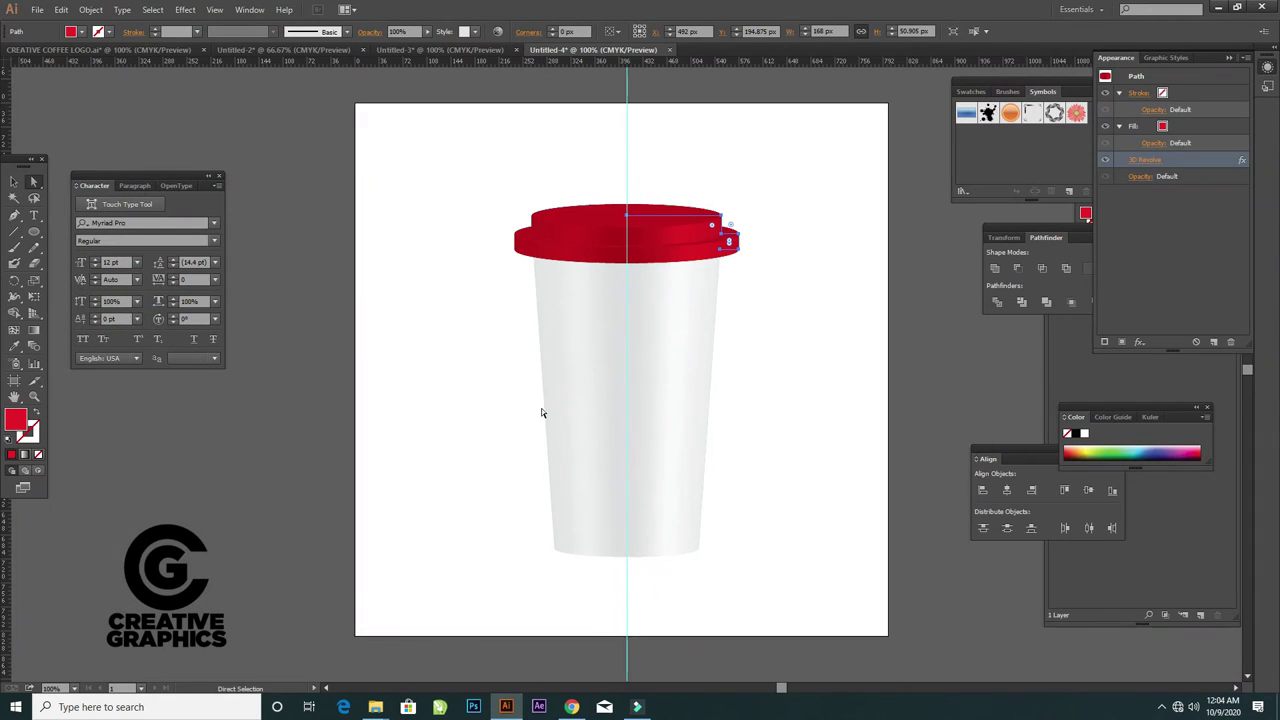
left_click(579, 394)
left_click(883, 331)
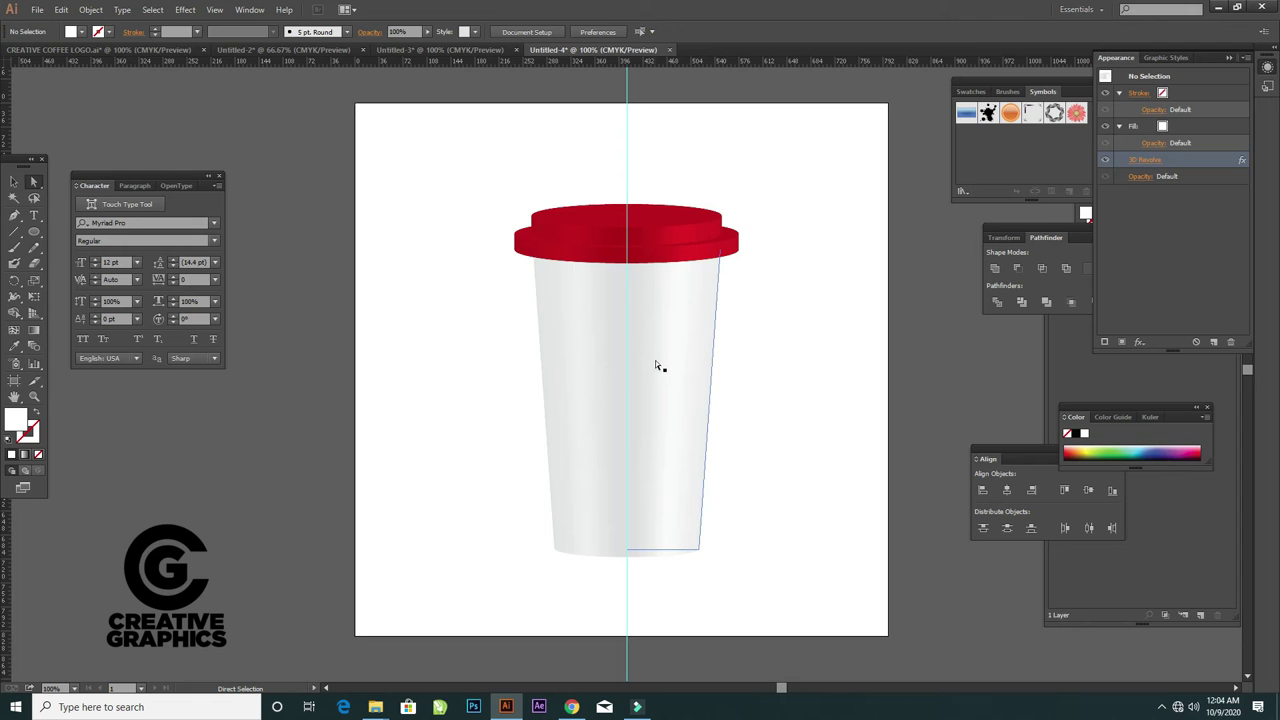
Paste the polka-dot label artwork, save it as a new symbol, and delete it
left_click(659, 363)
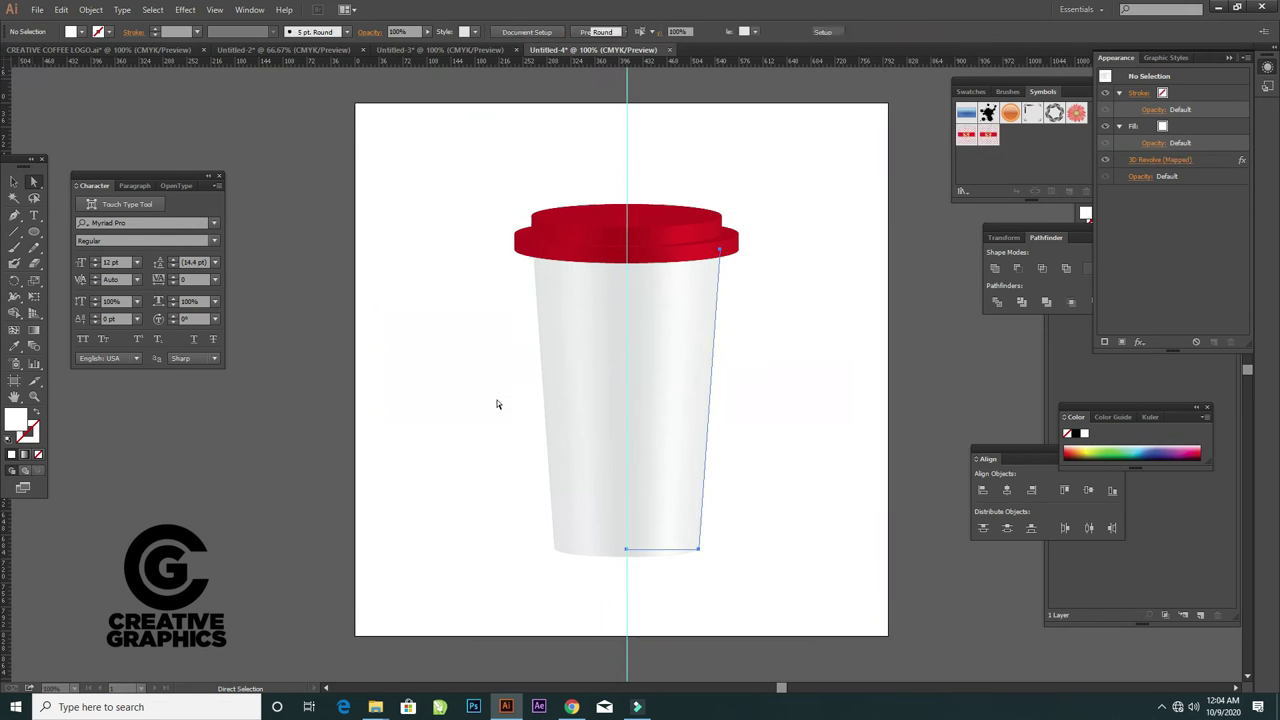
key("ctrl+v")
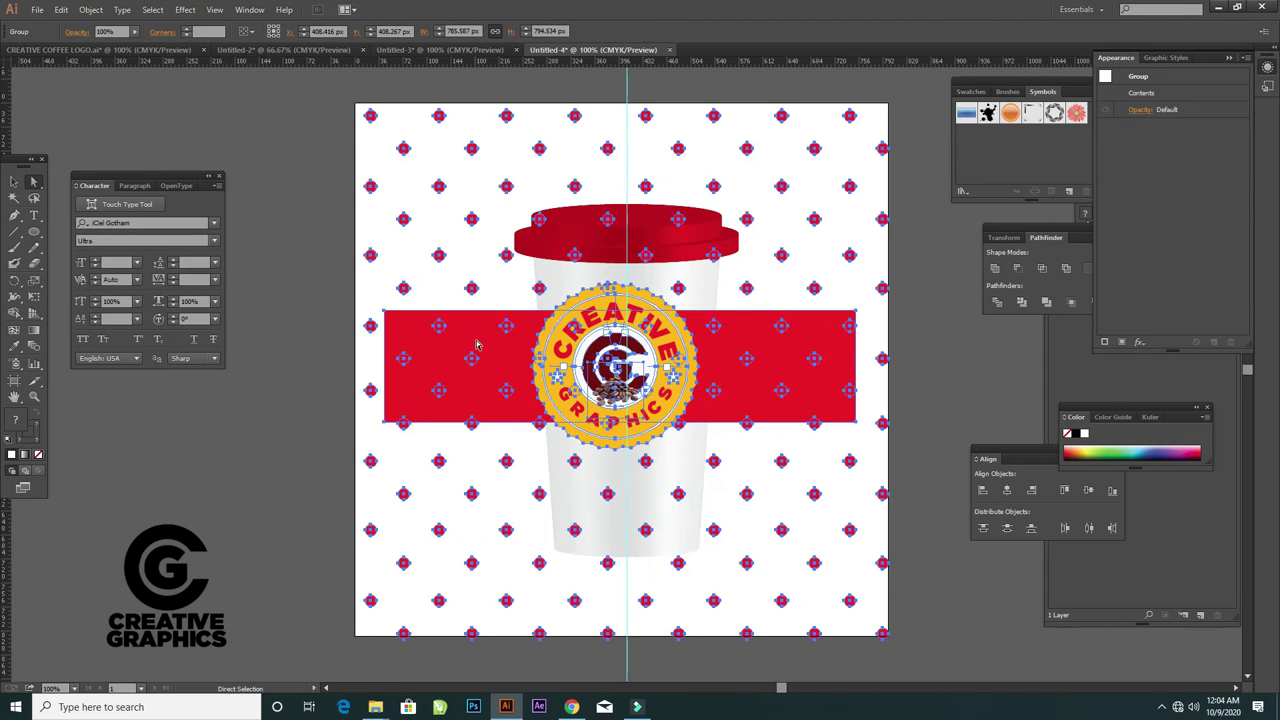
left_click_drag(479, 342, 1008, 155)
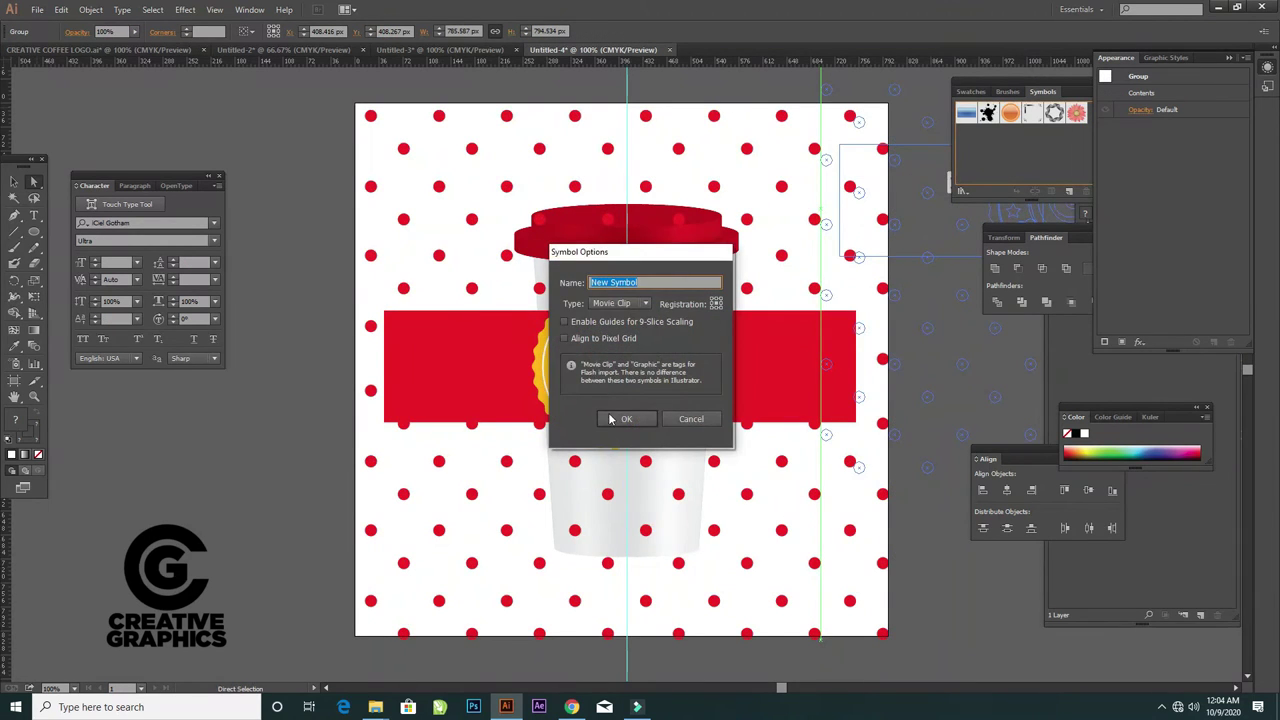
left_click(612, 420)
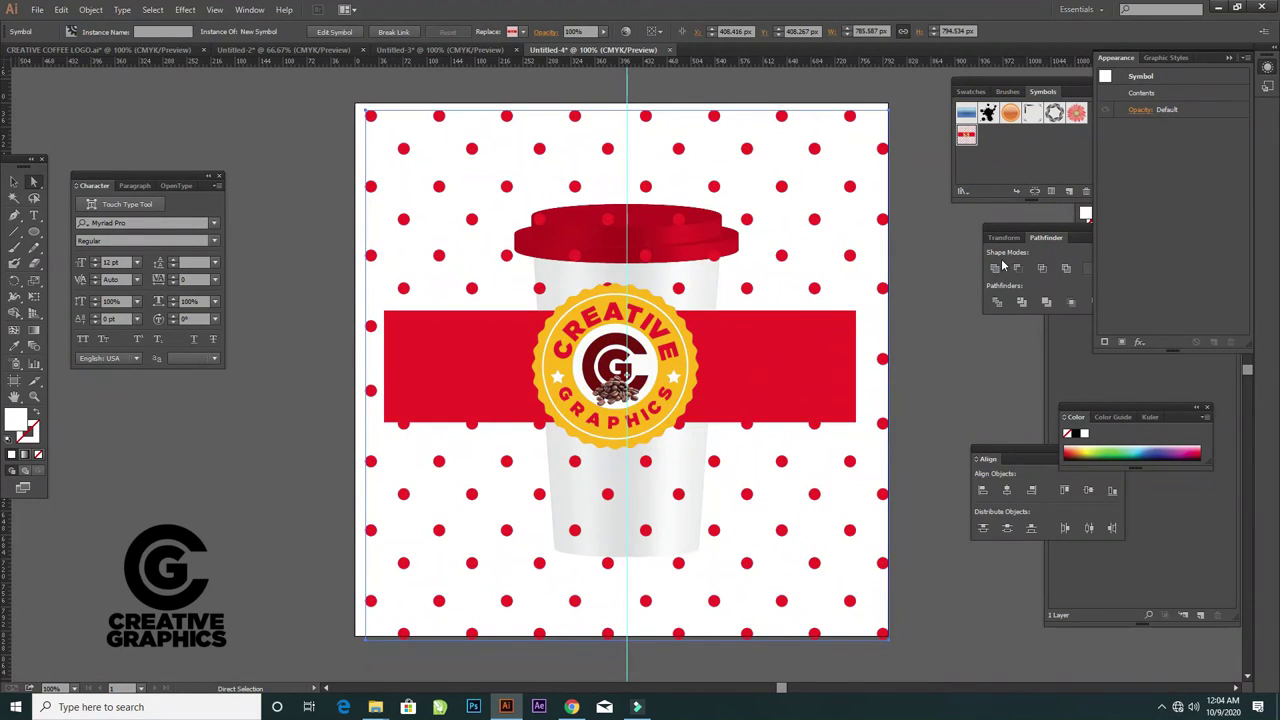
key("Delete")
Reopen the cup body's 3D Revolve settings and go to Map Art
left_click(716, 324)
left_click(1145, 160)
left_click(143, 610)
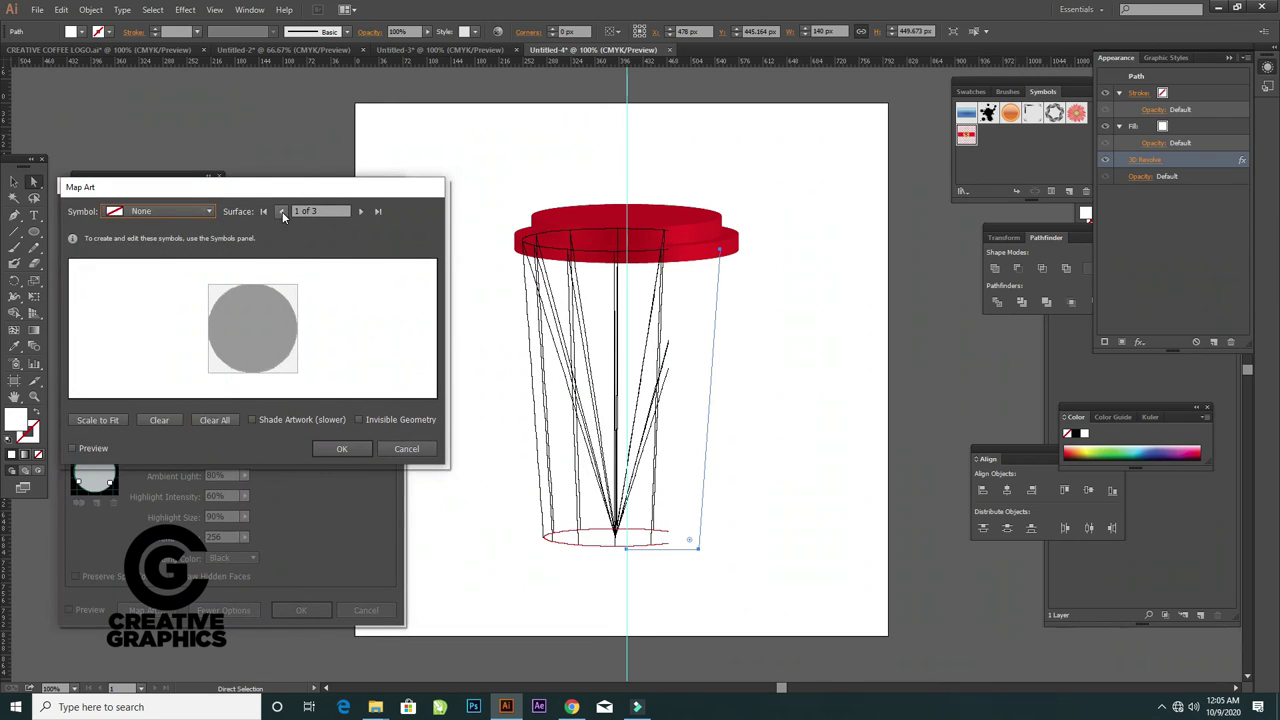
Map the New Symbol label onto surface 3 of 3, the cup's outer side
left_click(73, 448)
left_click(281, 211)
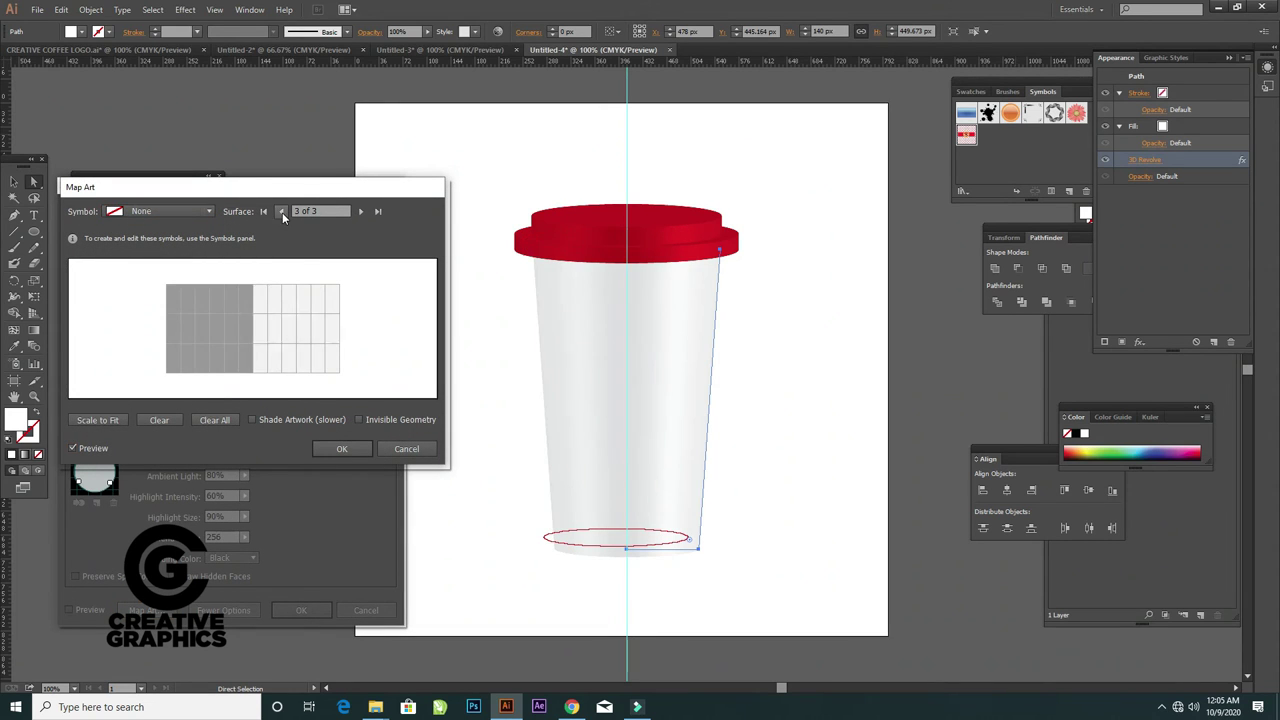
left_click(145, 212)
left_click(160, 334)
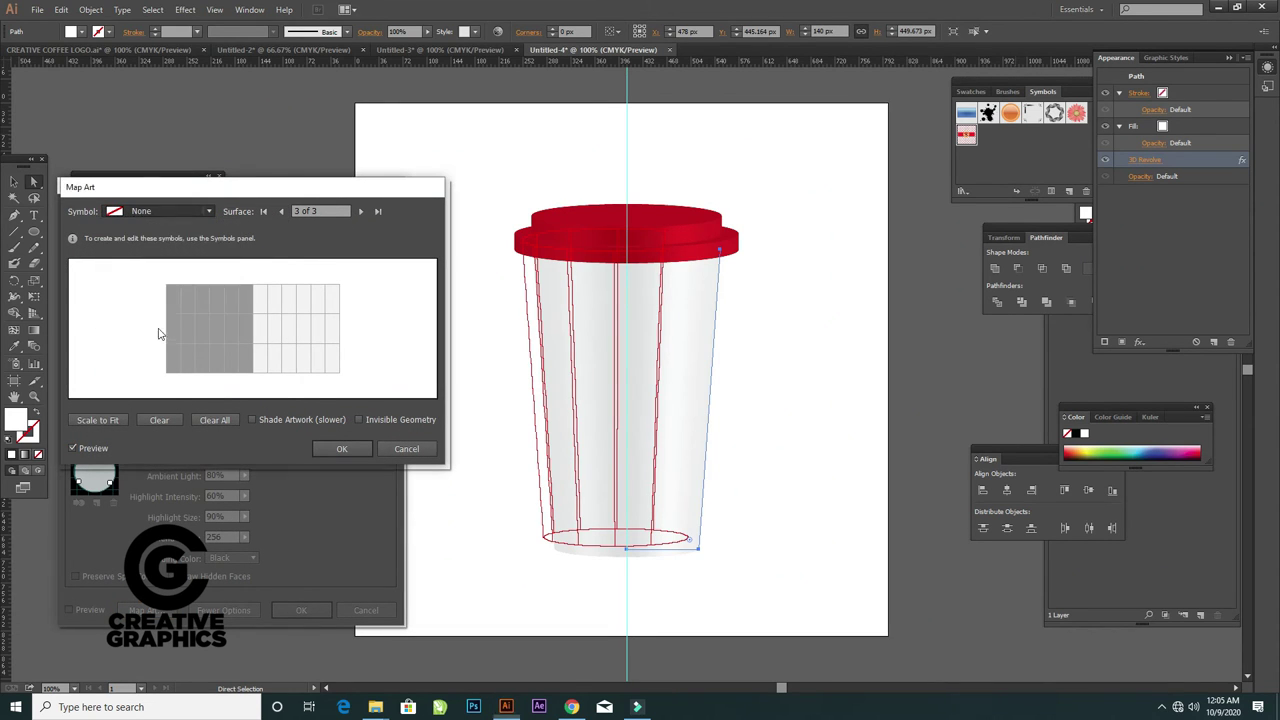
left_click_drag(288, 318, 325, 326)
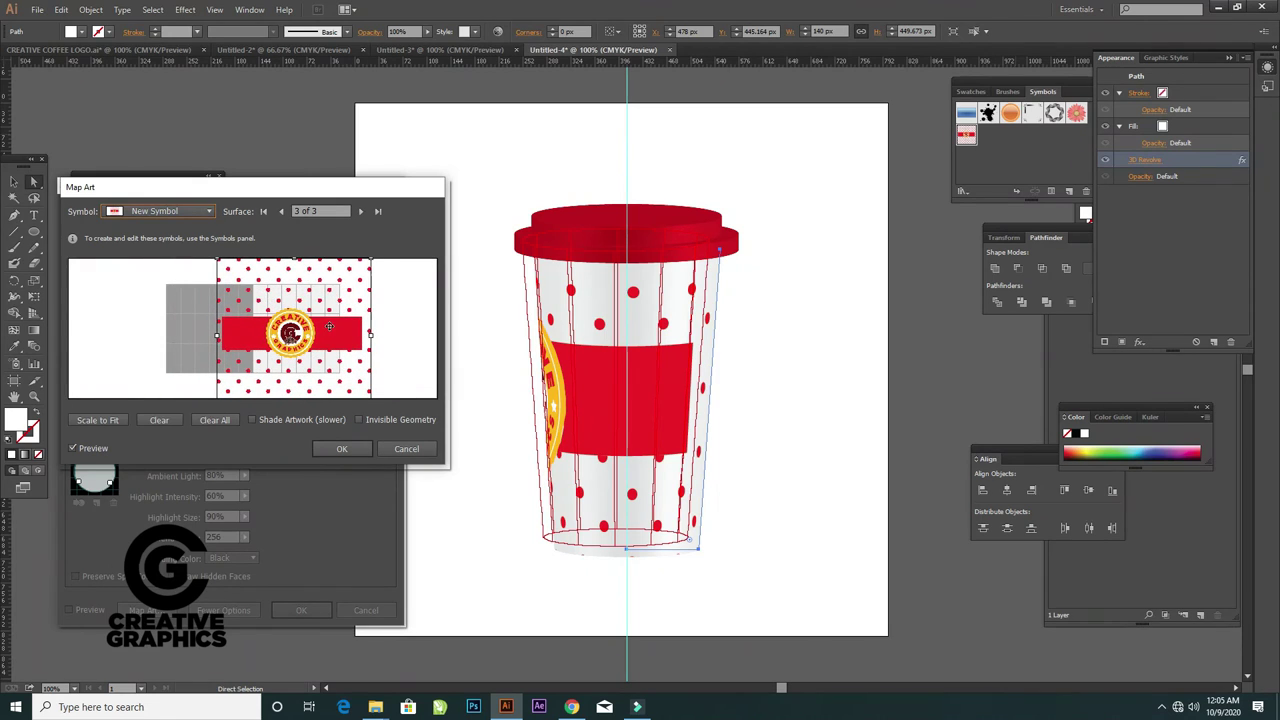
mouse_move(325, 326)
left_mouse_down()
mouse_move(337, 318)
mouse_move(320, 358)
left_mouse_up()
Resize and position the label so the logo shows, enable Shade Artwork, and confirm
mouse_move(350, 298)
left_mouse_down()
mouse_move(363, 270)
mouse_move(300, 283)
left_mouse_up()
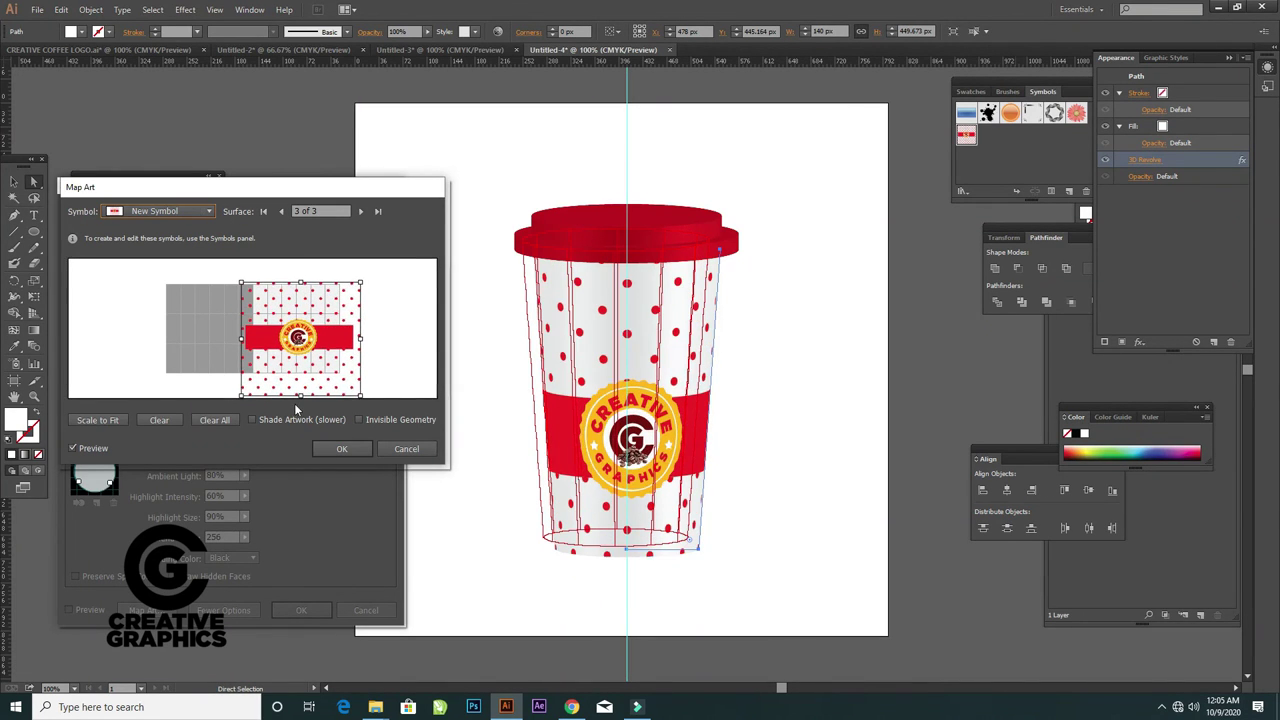
left_click_drag(300, 394, 295, 335)
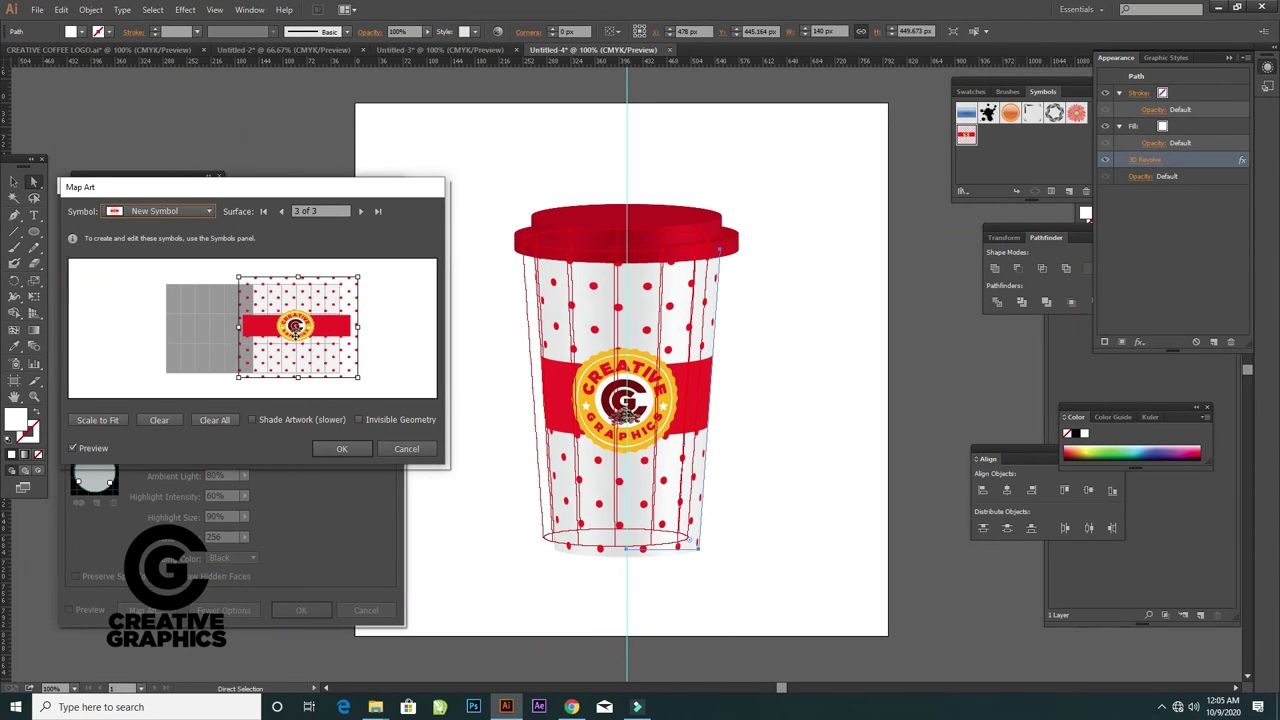
left_click_drag(361, 381, 374, 391)
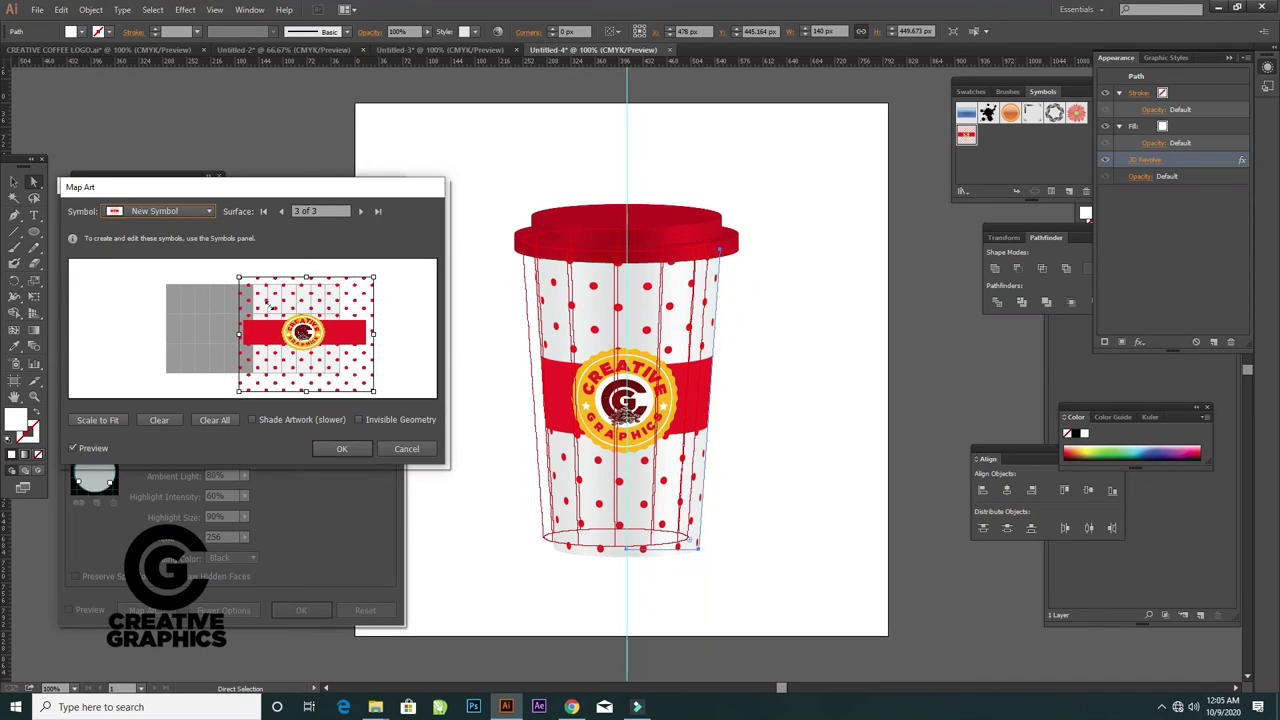
left_click_drag(238, 277, 232, 271)
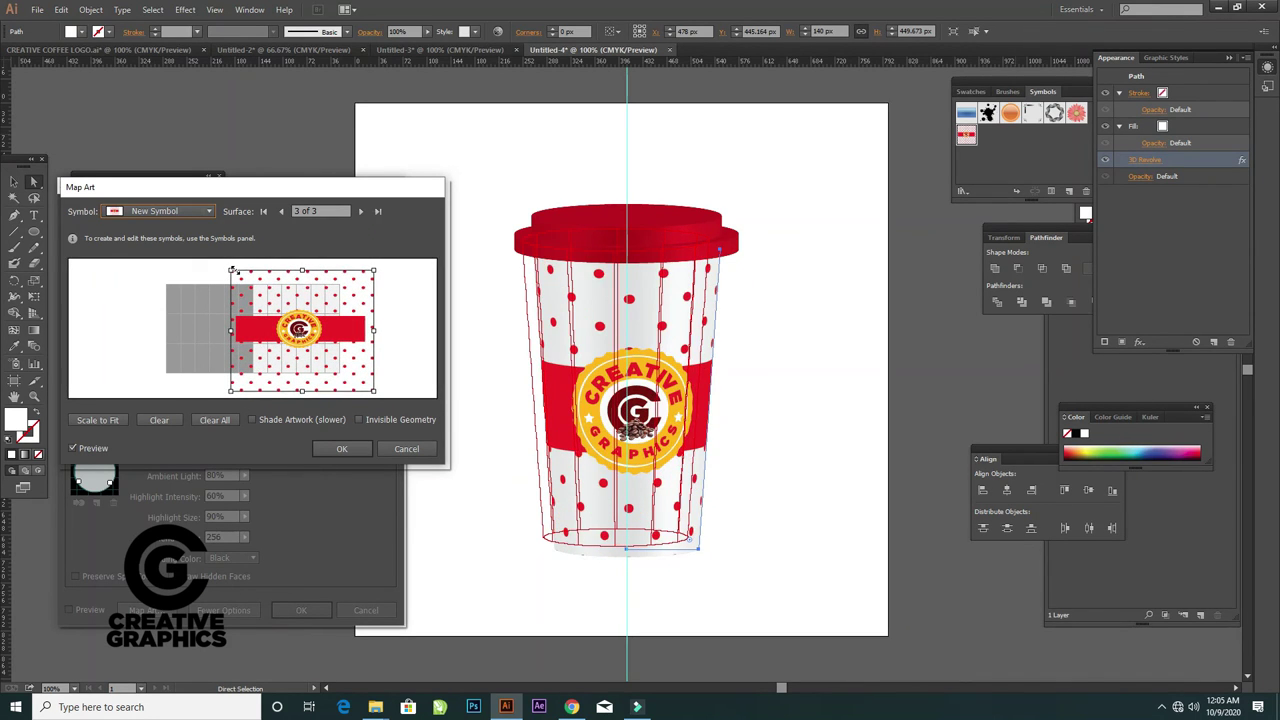
left_click_drag(232, 271, 225, 266)
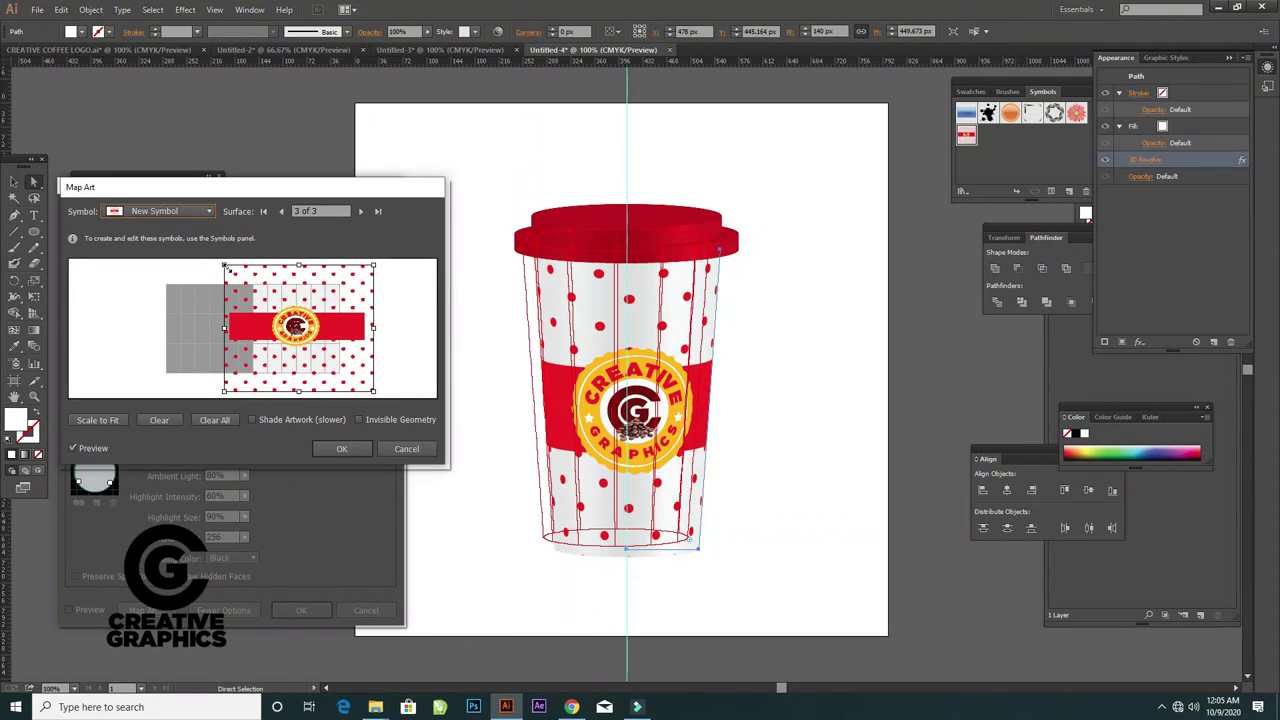
left_click_drag(305, 329, 307, 332)
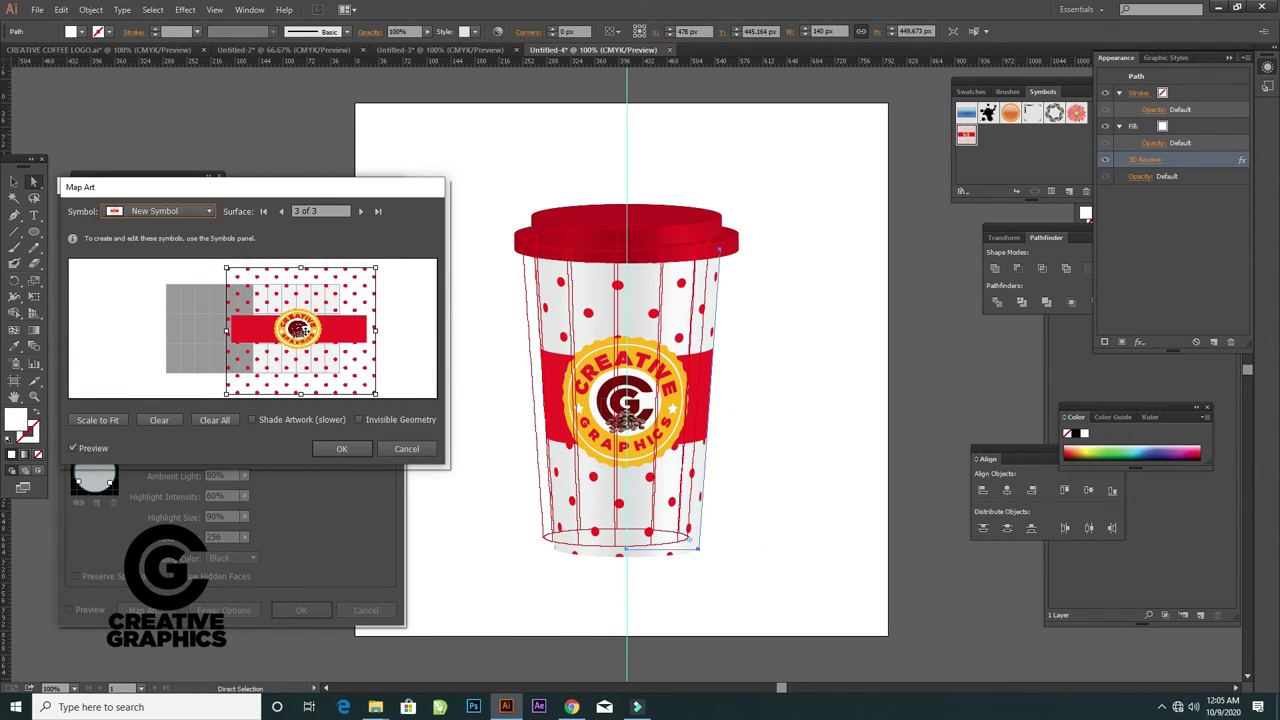
left_click_drag(307, 332, 303, 329)
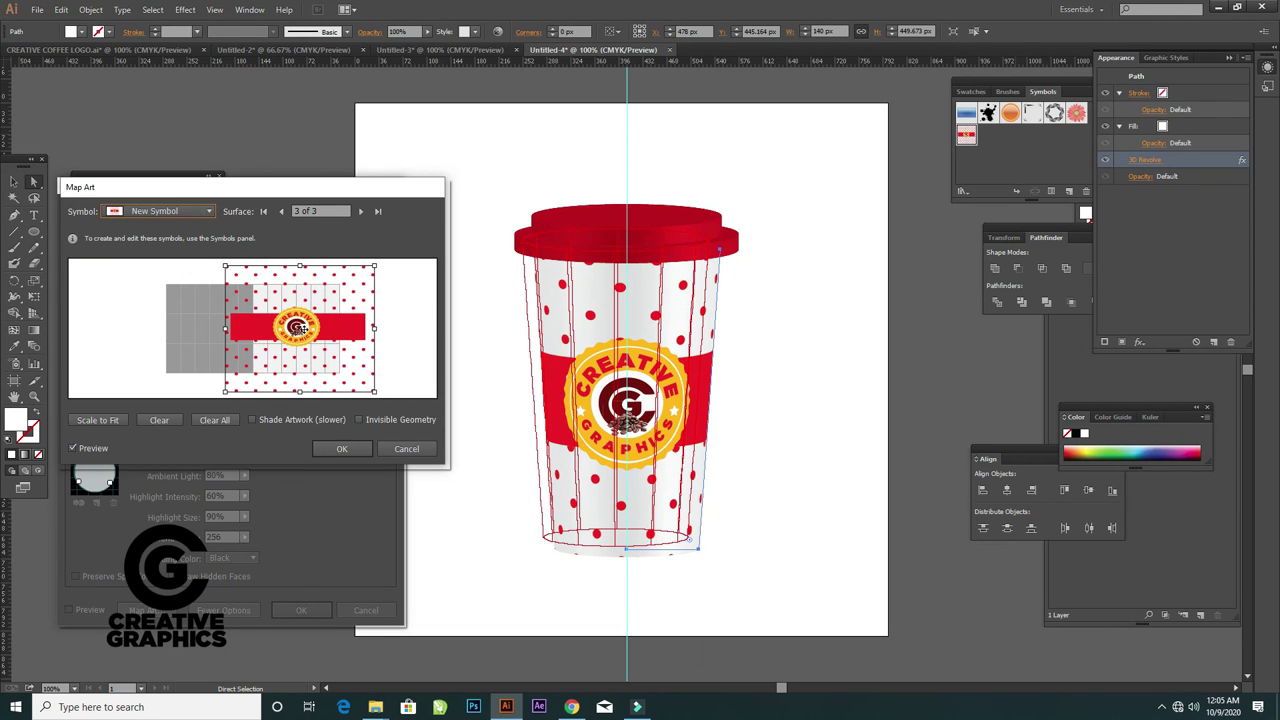
left_click(253, 419)
left_click(341, 449)
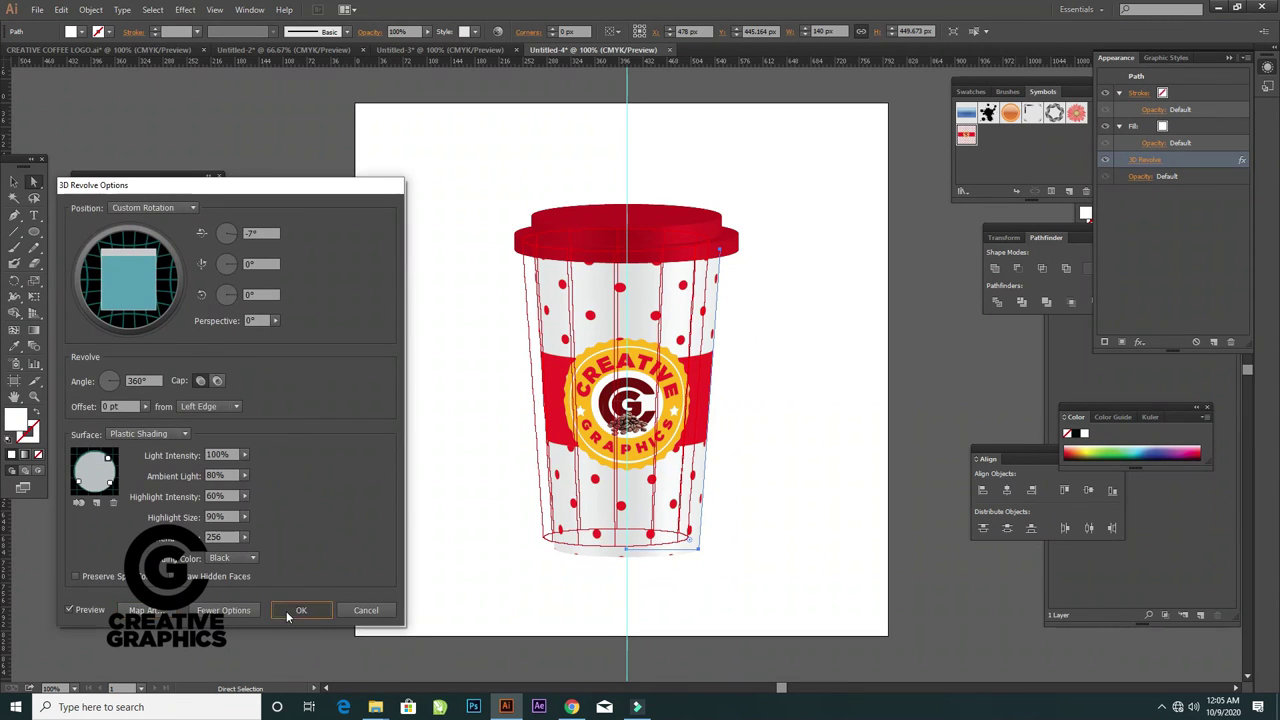
Apply the 3D Revolve label mapping, deselect, and fit the artboard to show the finished cup
left_click(290, 610)
left_click(445, 338)
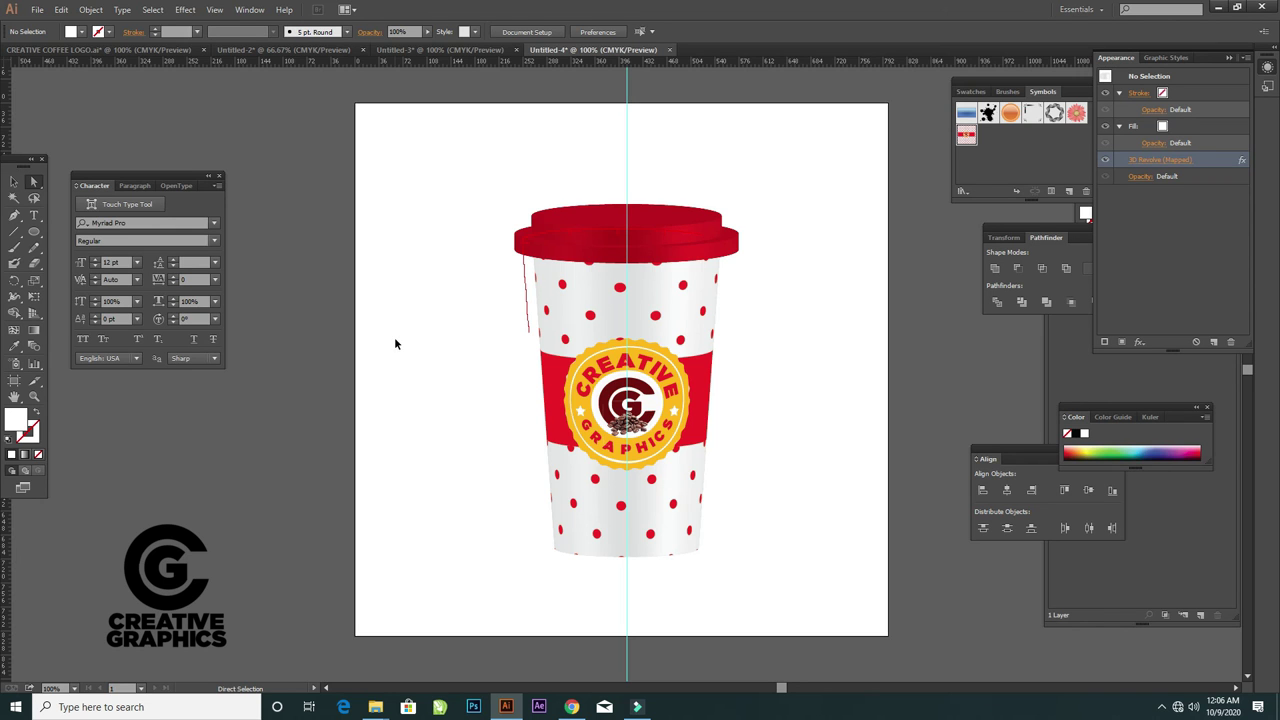
key("ctrl+minus")
key("ctrl+0")
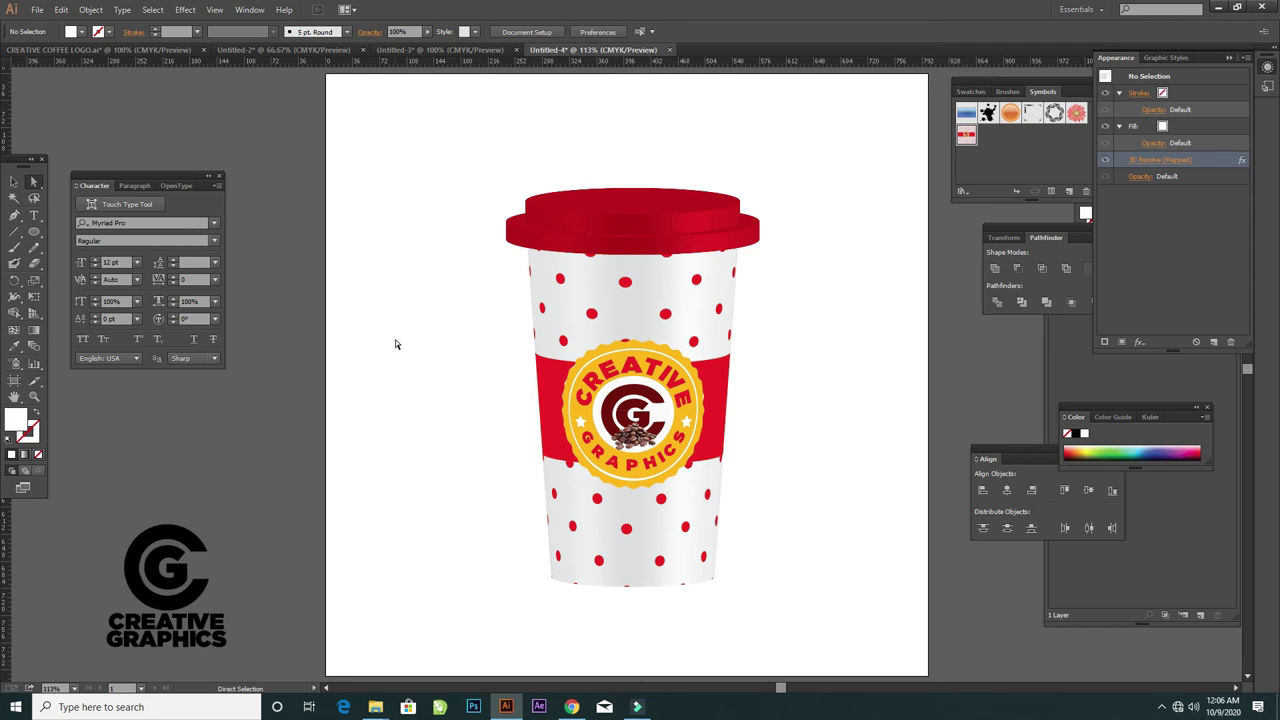
left_click(1162, 707)
right_click(1192, 652)
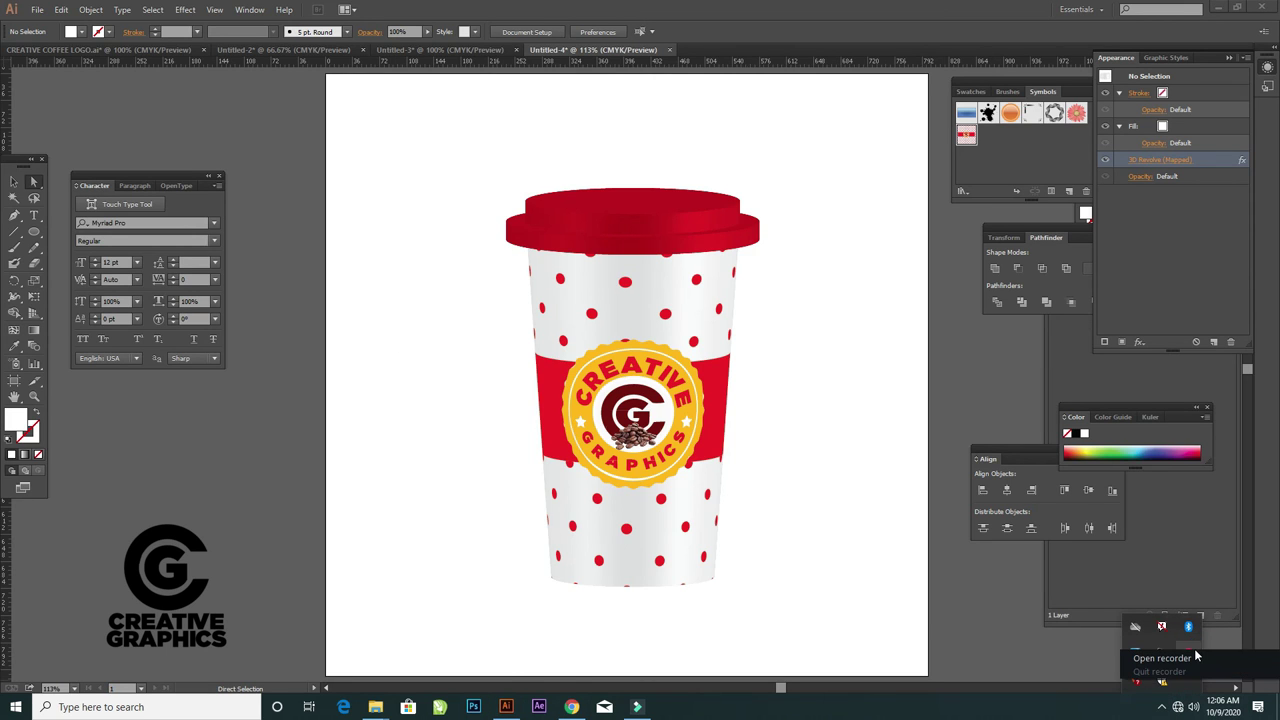